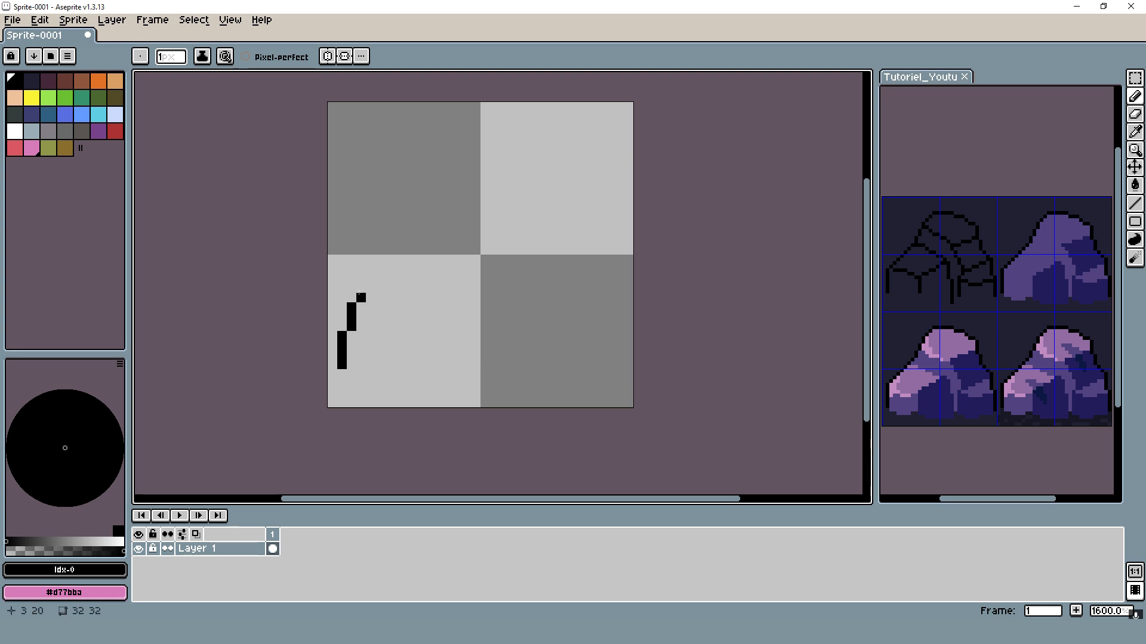
Step: Draw the rock's left slope and the rounded outline of its top boulder with the 1 px black Pencil
left_click_drag(361, 297, 370, 279)
mouse_move(380, 270)
left_mouse_down()
mouse_move(401, 247)
mouse_move(448, 240)
left_mouse_up()
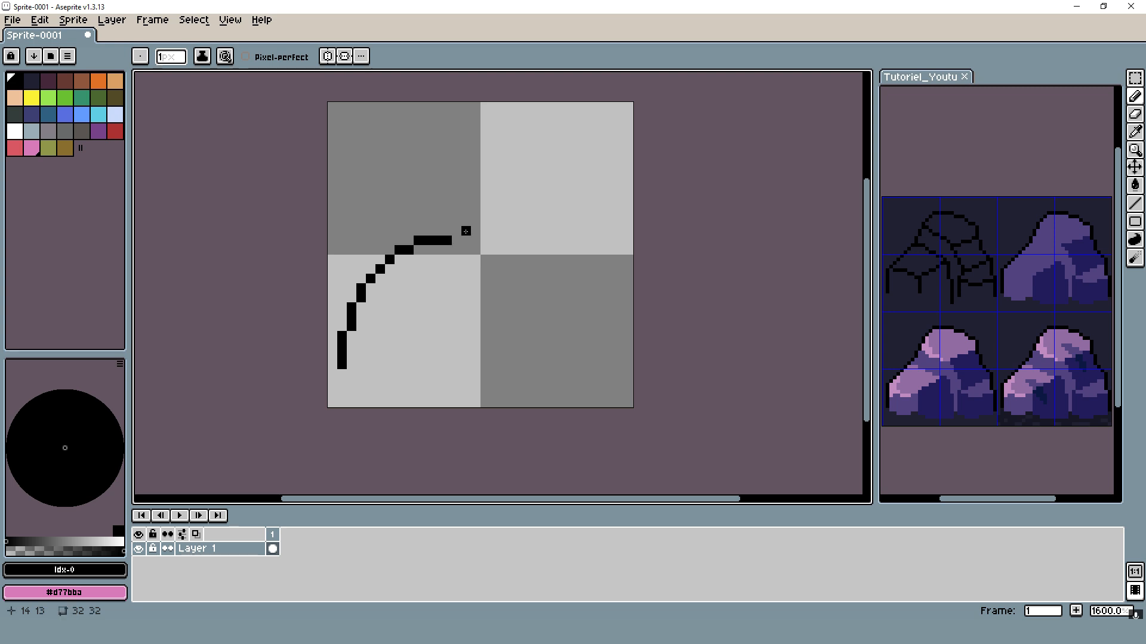
left_click(439, 231)
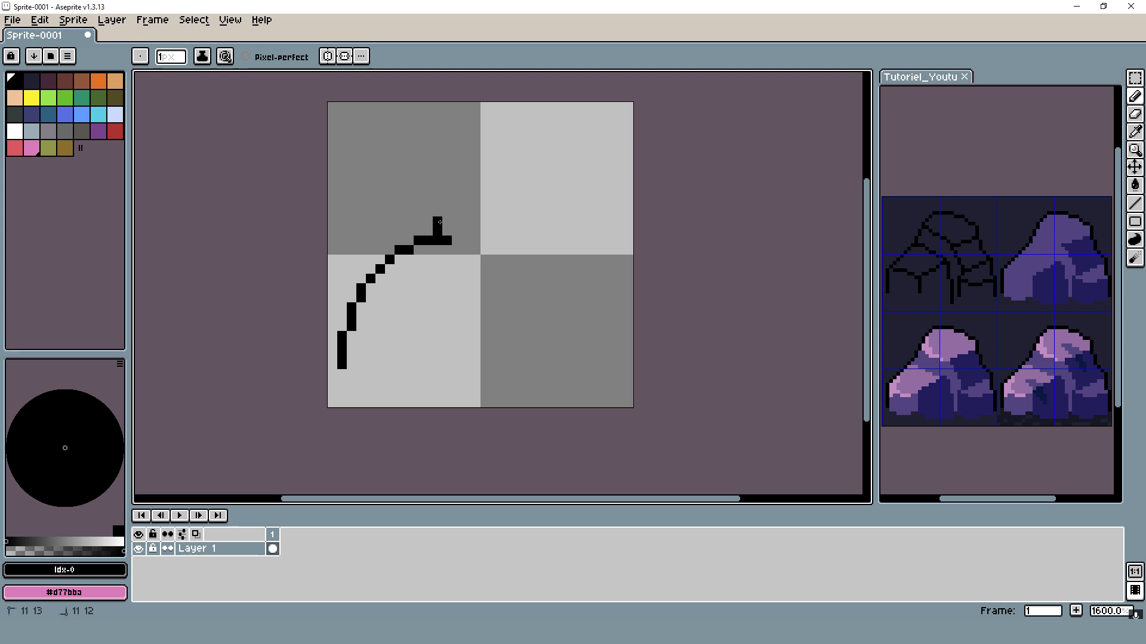
mouse_move(439, 222)
left_mouse_down()
mouse_move(465, 194)
mouse_move(460, 173)
mouse_move(490, 156)
mouse_move(532, 163)
mouse_move(561, 223)
left_mouse_up()
left_click(474, 165)
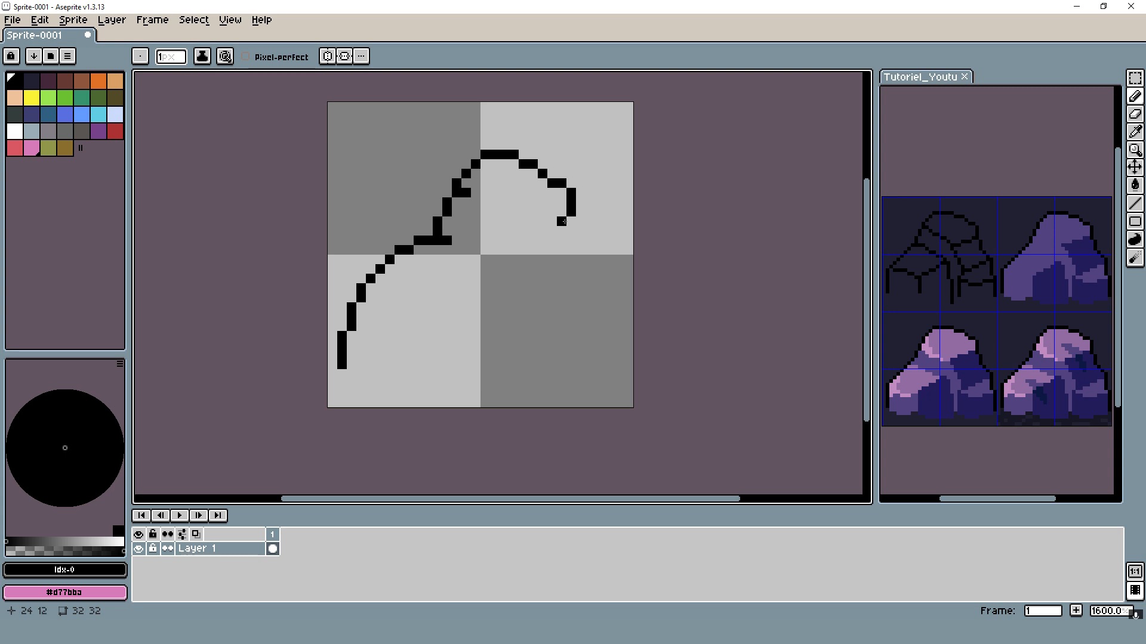
Step: Draw the lower edge of the top boulder and extend the rock's right outline down to its base
mouse_move(565, 220)
left_mouse_down()
mouse_move(552, 230)
mouse_move(527, 232)
mouse_move(530, 253)
mouse_move(504, 241)
mouse_move(457, 249)
left_mouse_up()
key("ctrl+z")
key("ctrl+z")
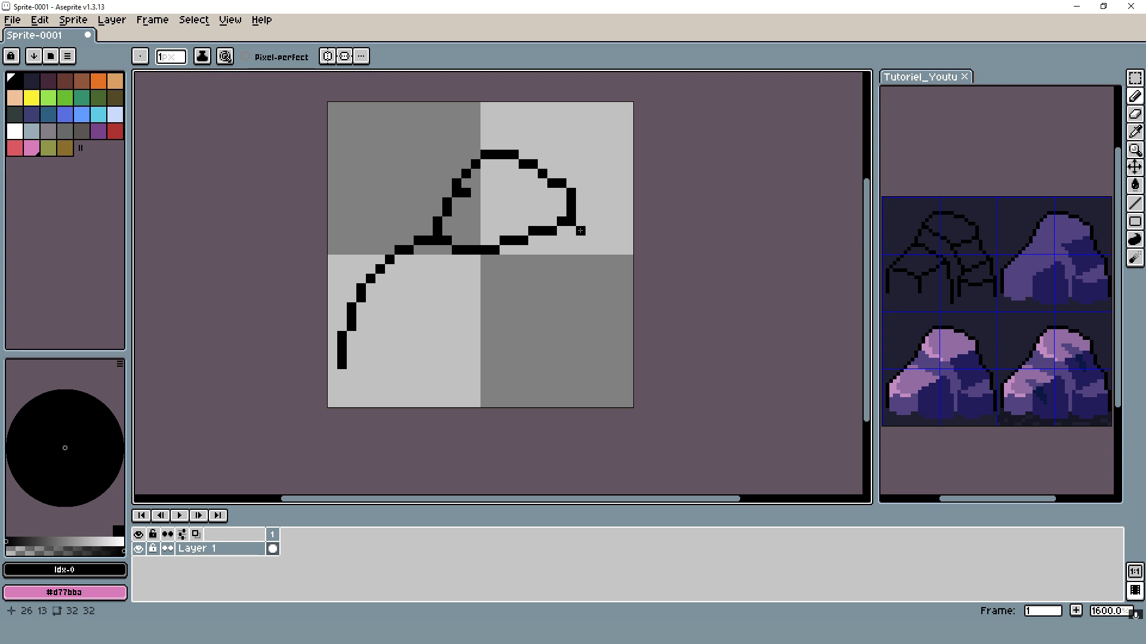
mouse_move(580, 230)
left_mouse_down()
mouse_move(609, 278)
mouse_move(618, 339)
left_mouse_up()
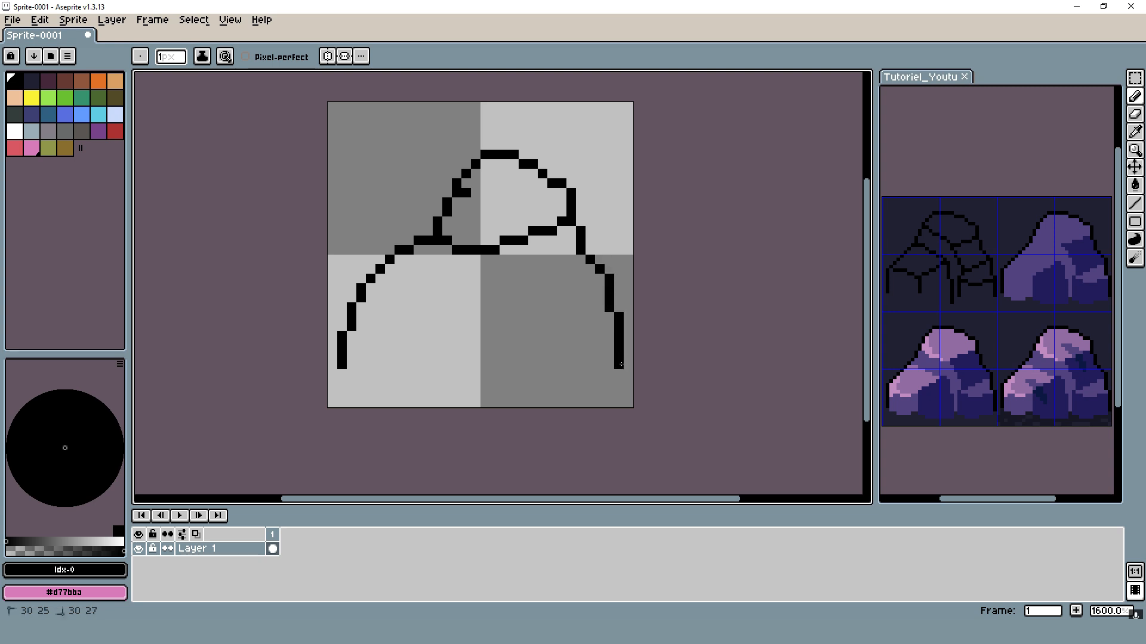
Step: Draw the ledge lines and vertical cracks that form the rock's lower-right and lower-left faces
mouse_move(599, 343)
left_mouse_down()
mouse_move(540, 365)
mouse_move(477, 334)
mouse_move(476, 354)
left_mouse_up()
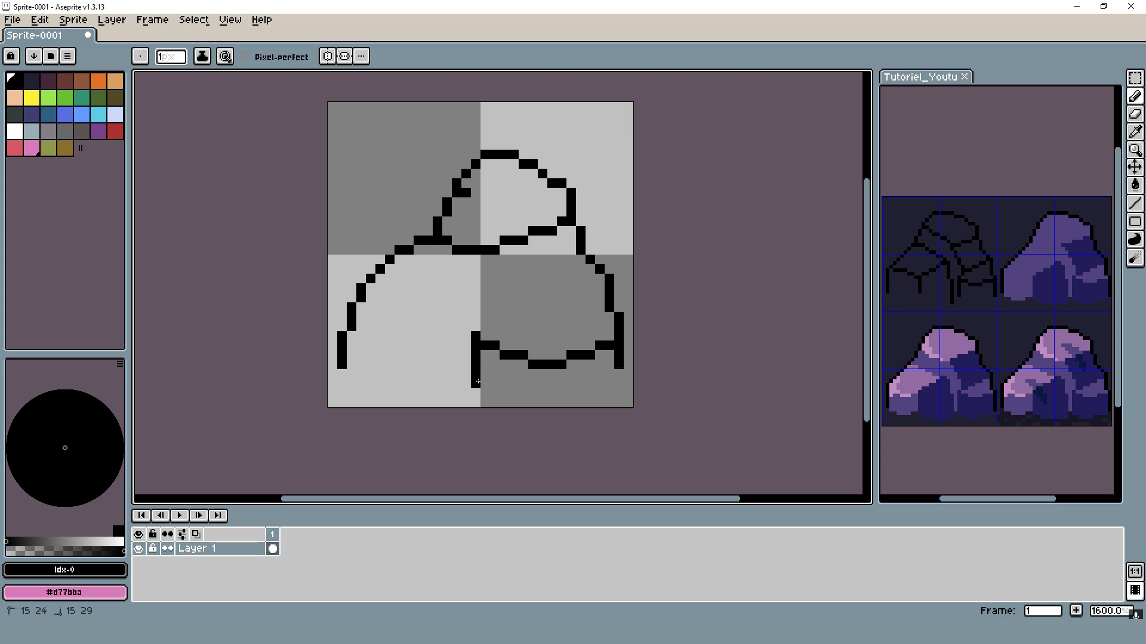
key("ctrl+z")
mouse_move(465, 390)
left_mouse_down()
mouse_move(458, 327)
mouse_move(399, 346)
left_mouse_up()
mouse_move(389, 355)
left_mouse_down()
mouse_move(353, 347)
mouse_move(392, 385)
left_mouse_up()
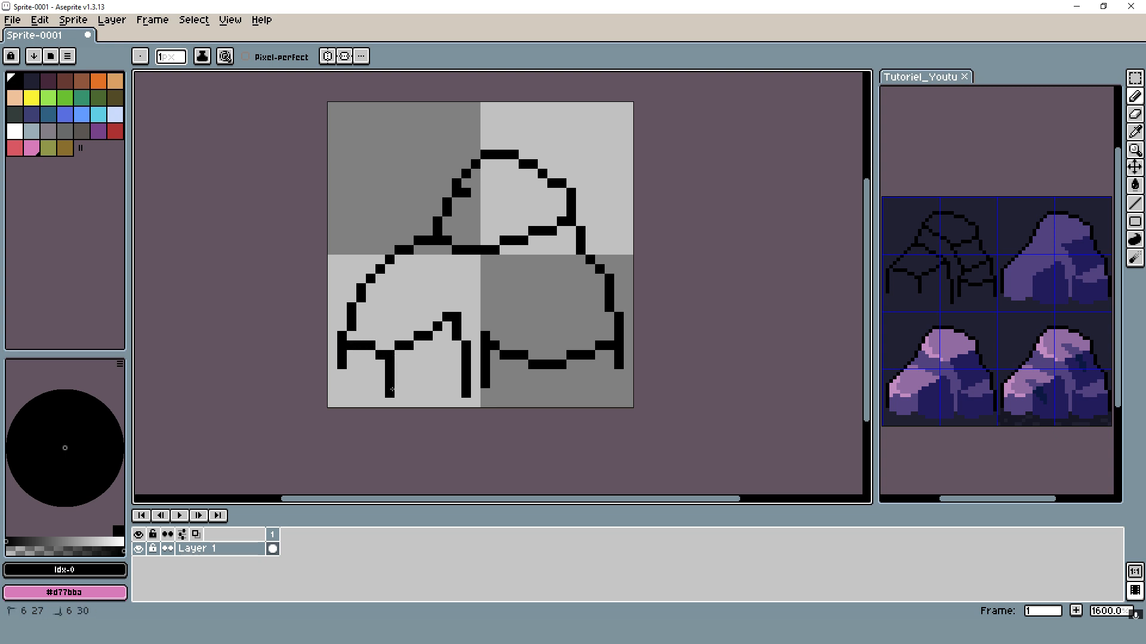
Step: Trim the bottom end of the short lower-left crack with the Eraser and set the eraser size to 1 px
key("e")
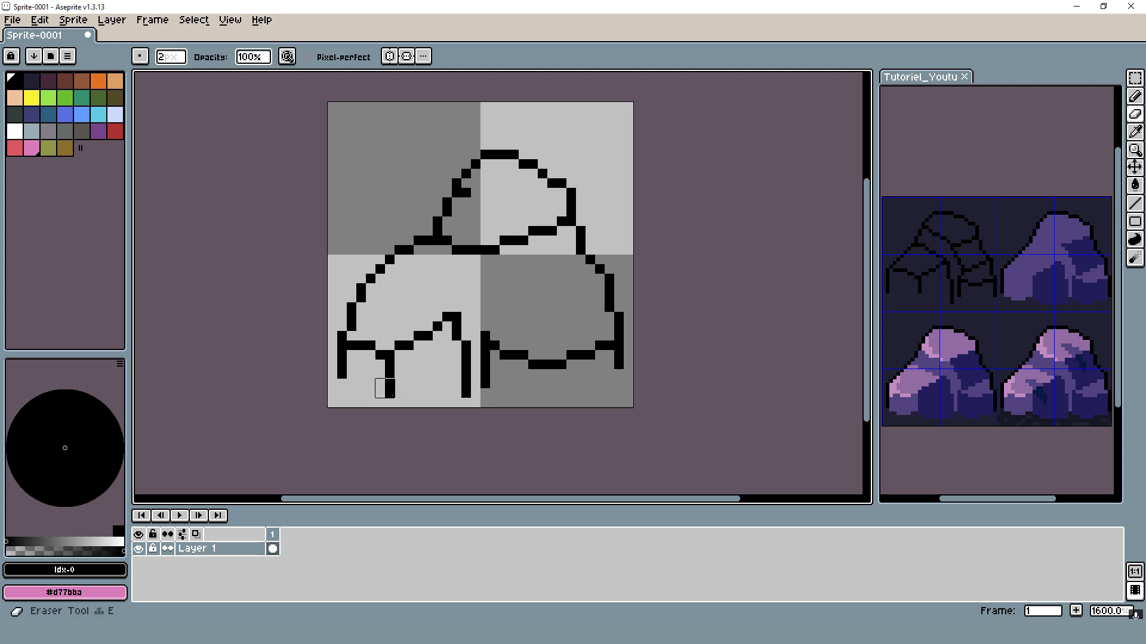
left_click(384, 397)
key("minus")
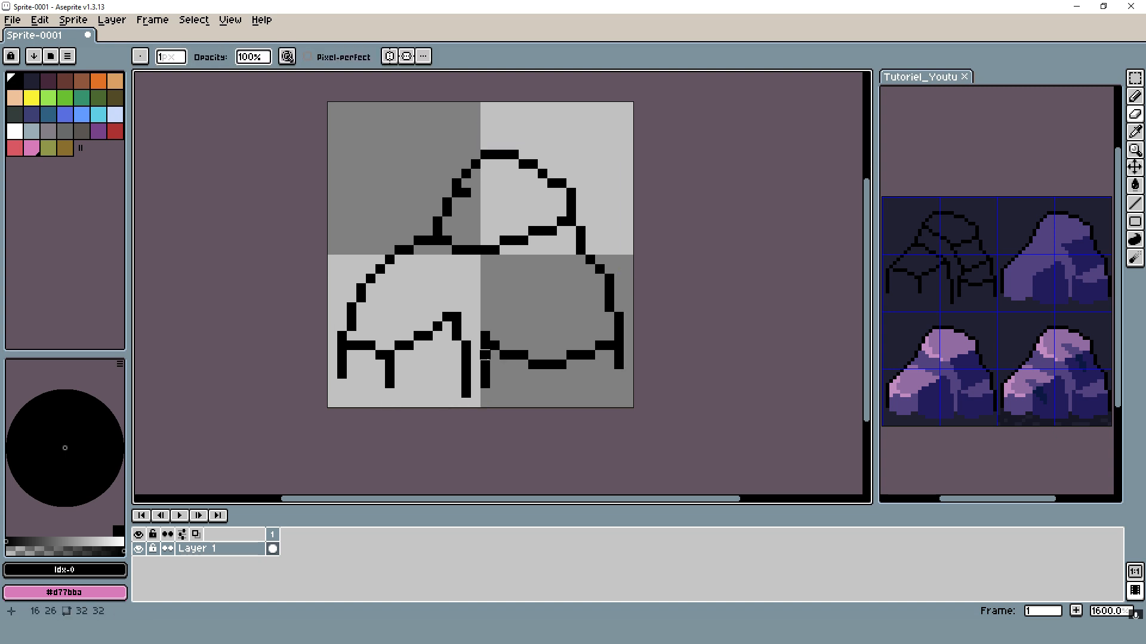
Step: Draw the central crack down from the top boulder and a diagonal edge across the rock's right side
key("b")
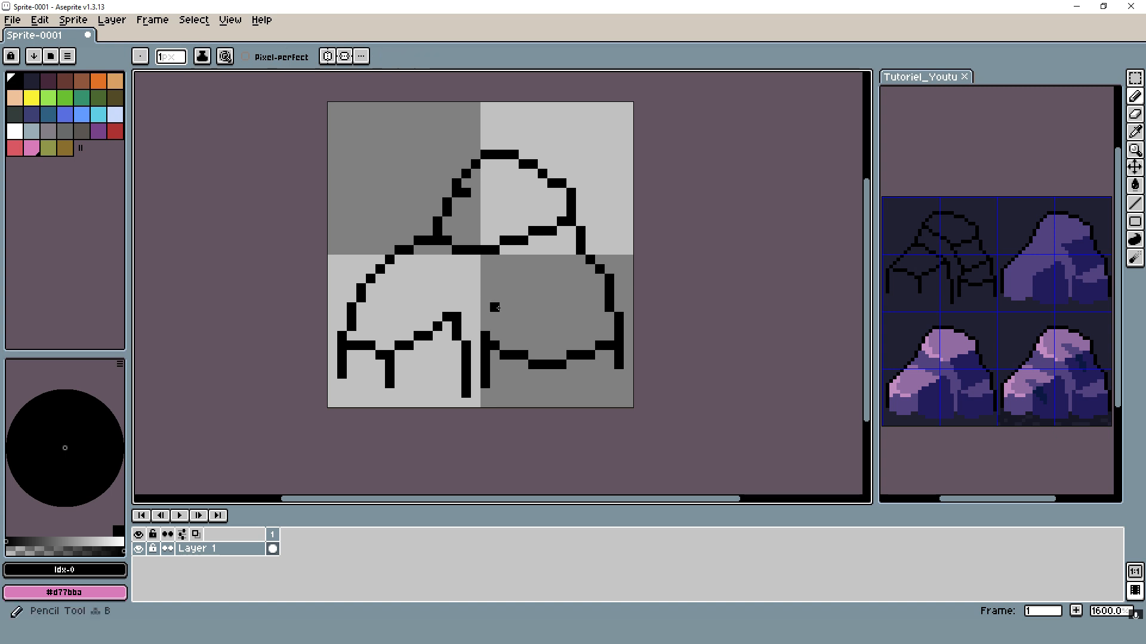
left_click_drag(476, 258, 494, 311)
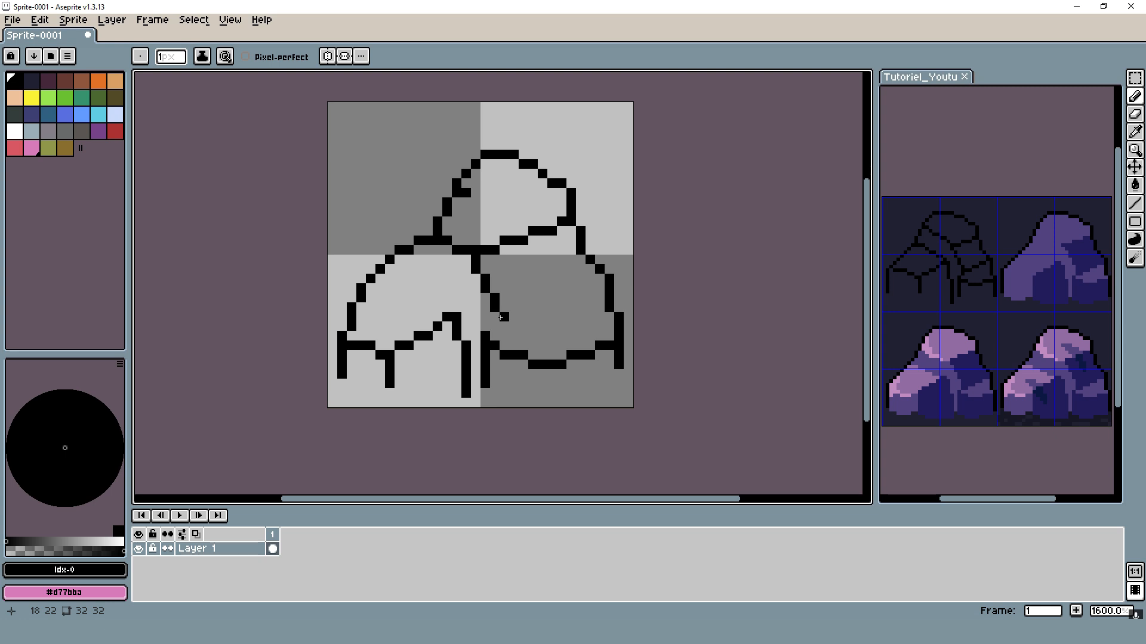
left_click(492, 323)
left_click_drag(493, 314, 580, 278)
Step: Undo the last pencil strokes and redraw the end of the right diagonal edge so it meets the outer outline
scroll(614, 281, "down", 5)
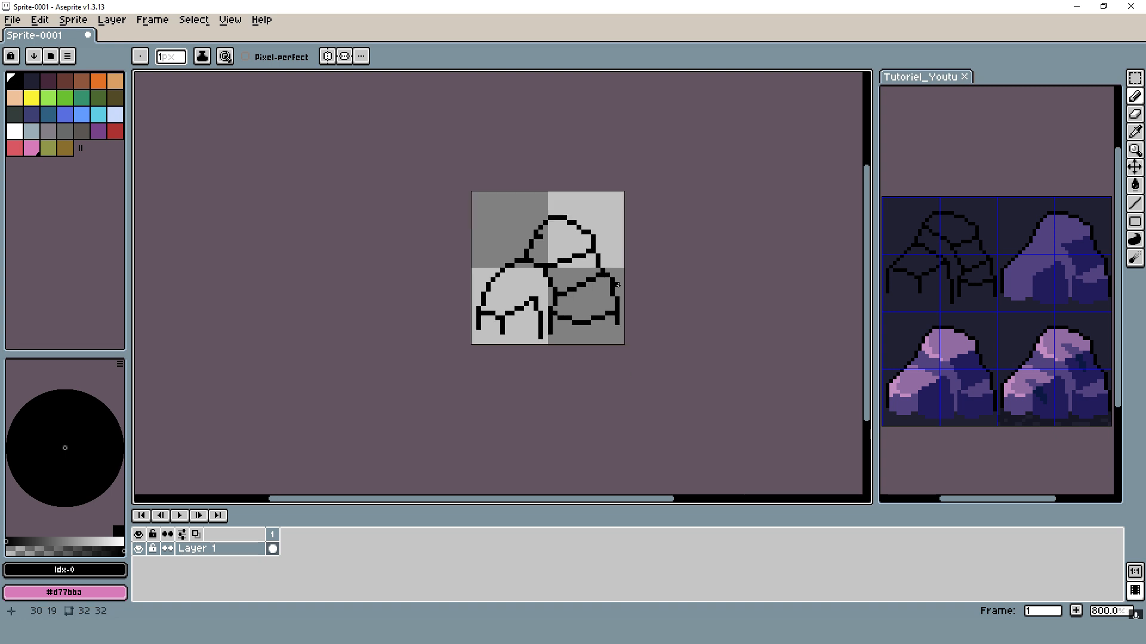
scroll(617, 287, "up", 7)
key("ctrl+z")
key("ctrl+z")
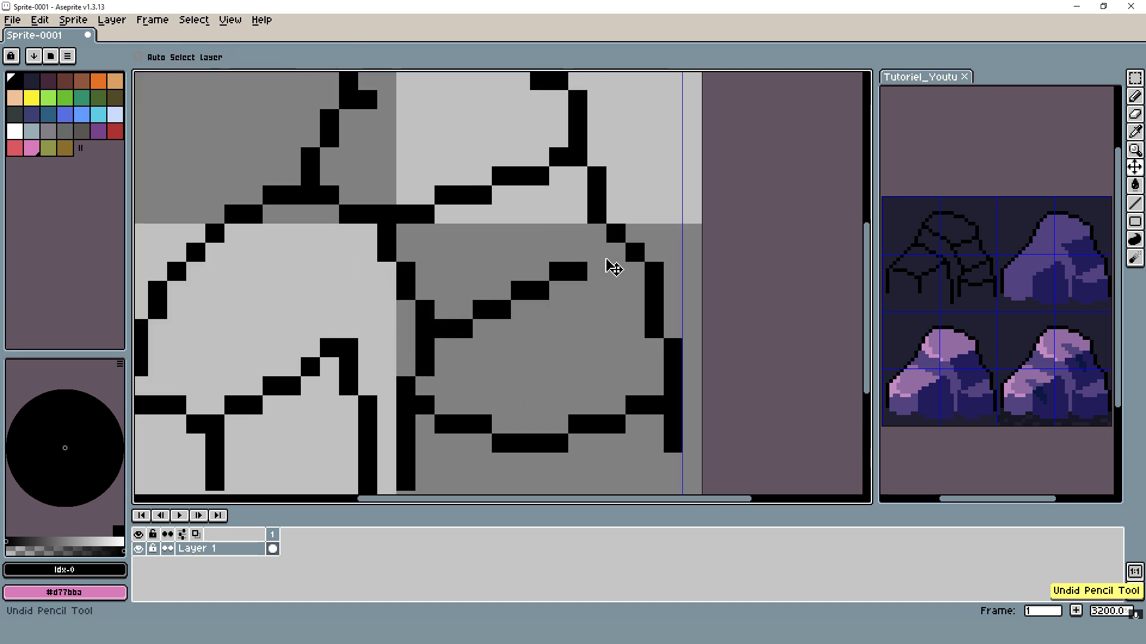
mouse_move(538, 309)
left_mouse_down()
mouse_move(632, 285)
mouse_move(556, 285)
mouse_move(537, 305)
mouse_move(575, 295)
mouse_move(527, 305)
mouse_move(565, 314)
mouse_move(528, 315)
mouse_move(594, 287)
left_mouse_up()
scroll(597, 290, "down", 5)
scroll(591, 287, "up", 3)
key("e")
key("b")
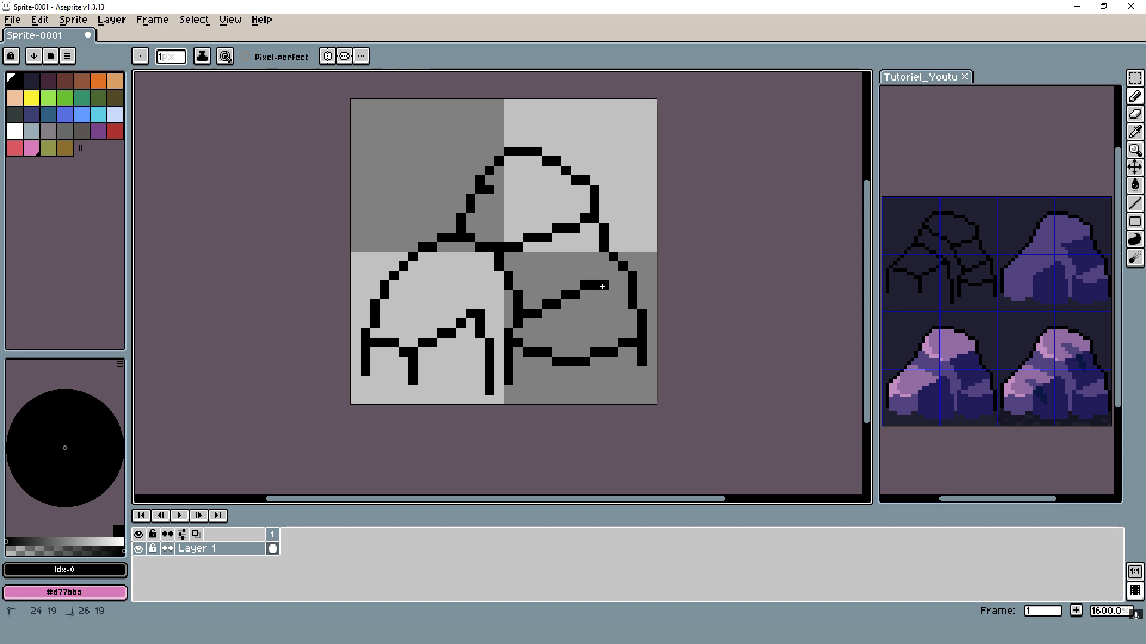
scroll(627, 289, "down", 5)
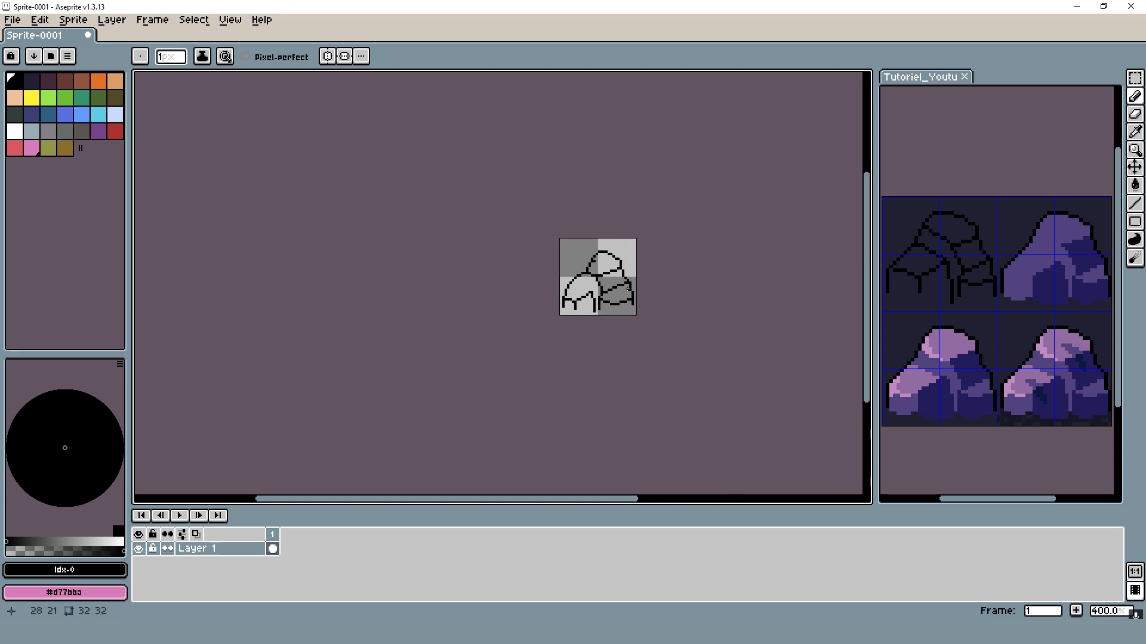
scroll(627, 288, "up", 5)
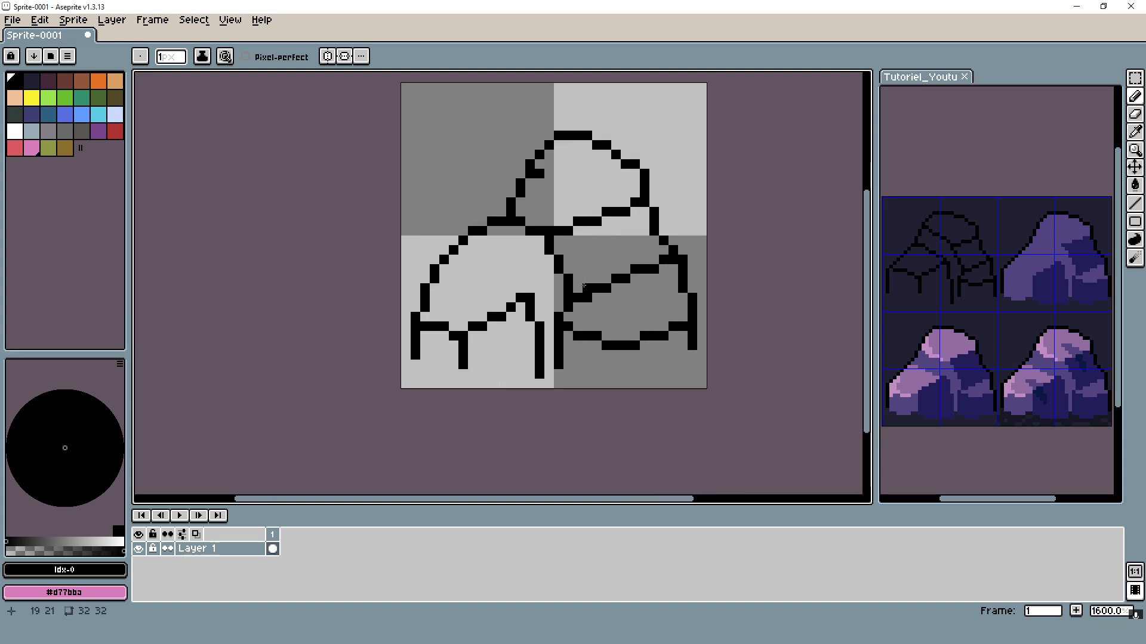
Step: Erase the stray pixels just inside the top boulder's left contour
scroll(597, 286, "down", 5)
scroll(588, 263, "up", 4)
key("e")
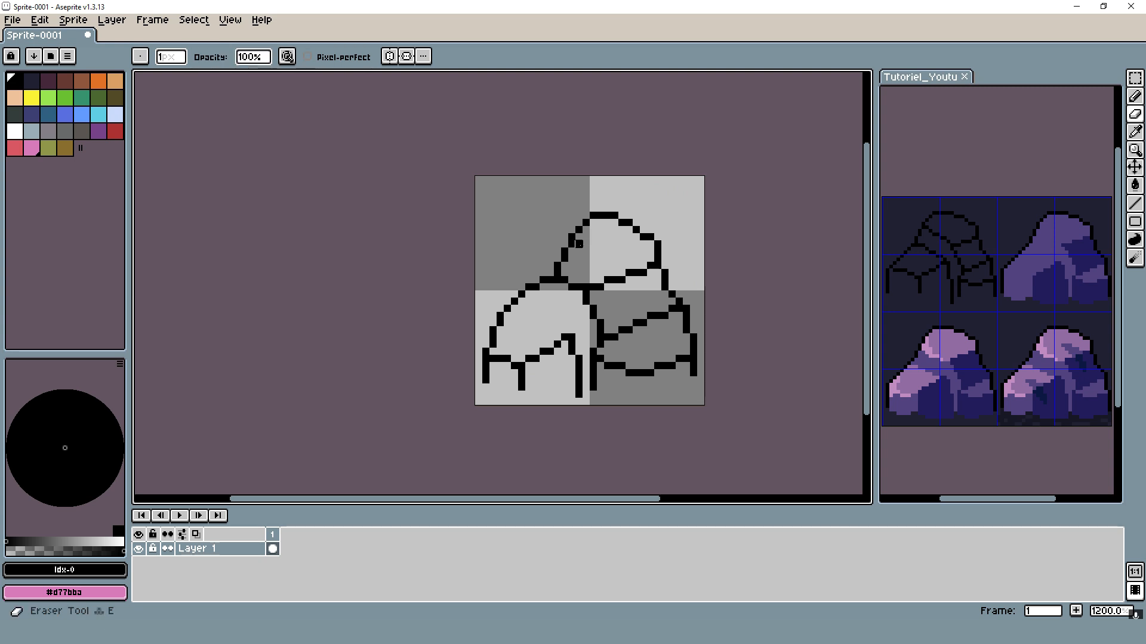
scroll(571, 242, "down", 3)
scroll(555, 241, "up", 6)
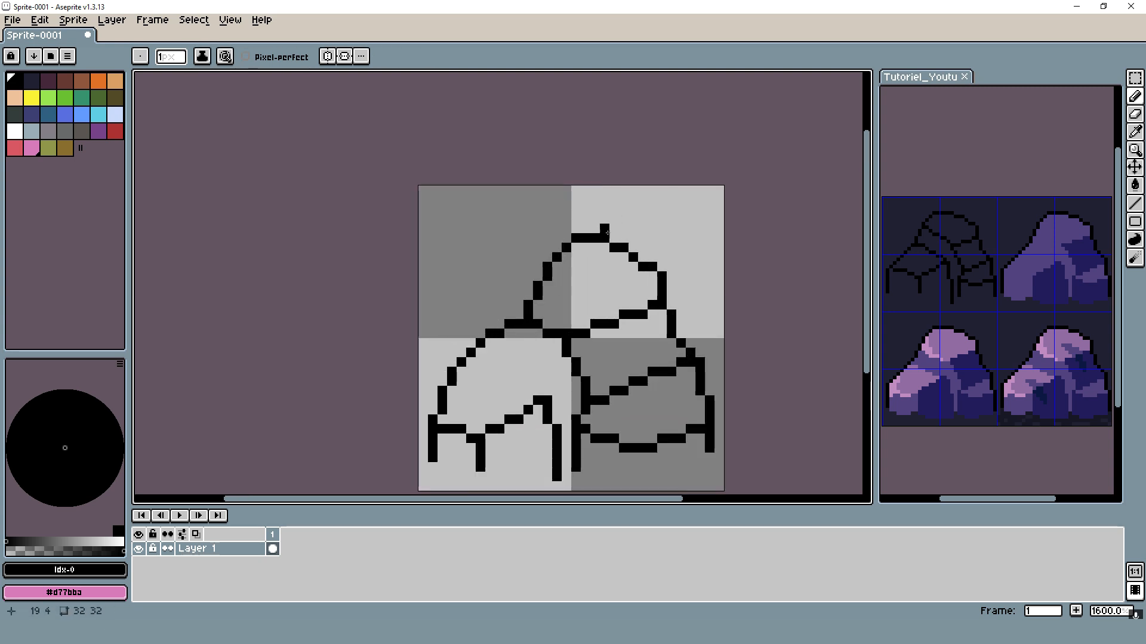
Step: Rework the top boulder's crown into a lower, flat edge and clean up its left shoulder pixels
key("b")
key("e")
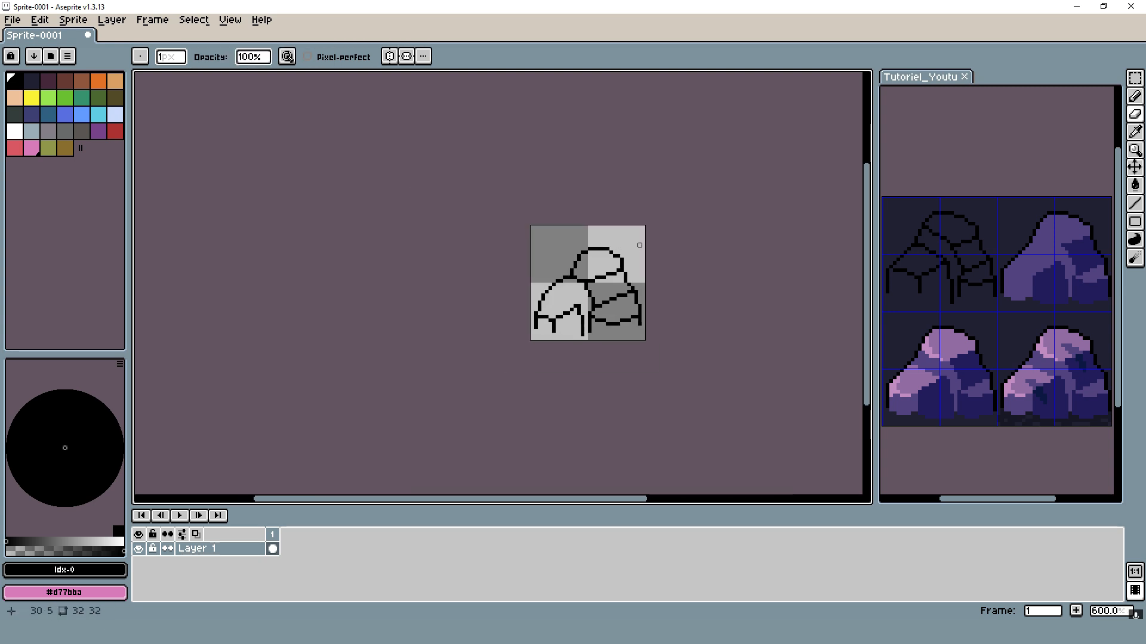
scroll(596, 263, "down", 6)
scroll(597, 263, "up", 3)
mouse_move(578, 238)
left_mouse_down()
mouse_move(616, 238)
mouse_move(578, 238)
left_mouse_up()
key("b")
left_click_drag(580, 245, 620, 246)
key("e")
left_click(567, 245)
key("b")
left_click(566, 252)
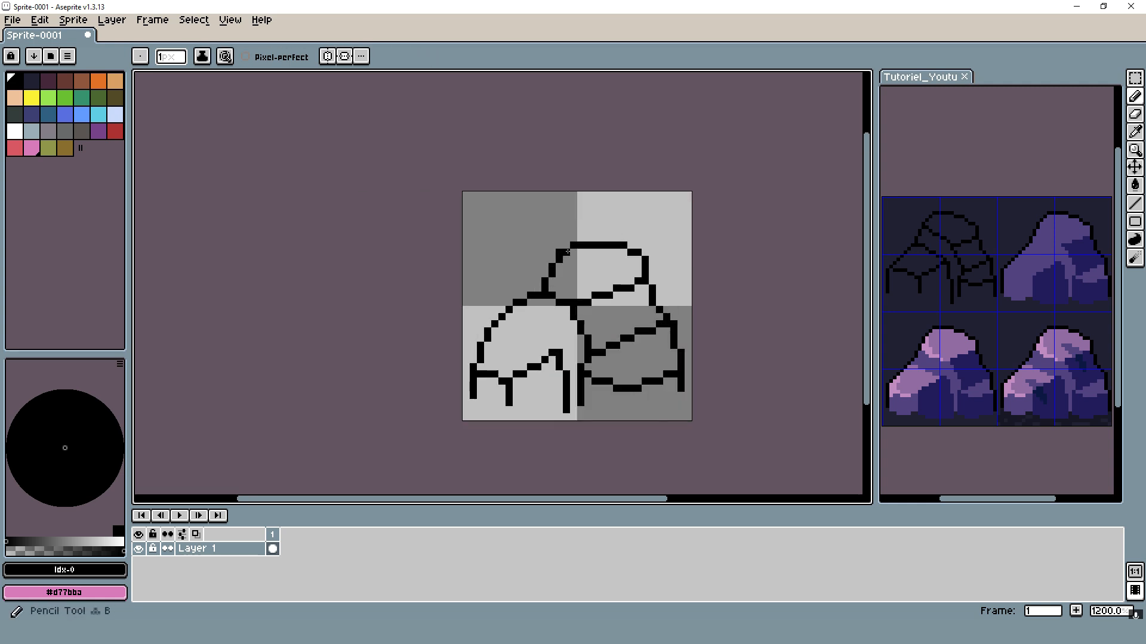
Step: Tidy the corner pixels where the lower-left ledge meets its long vertical crack
key("b")
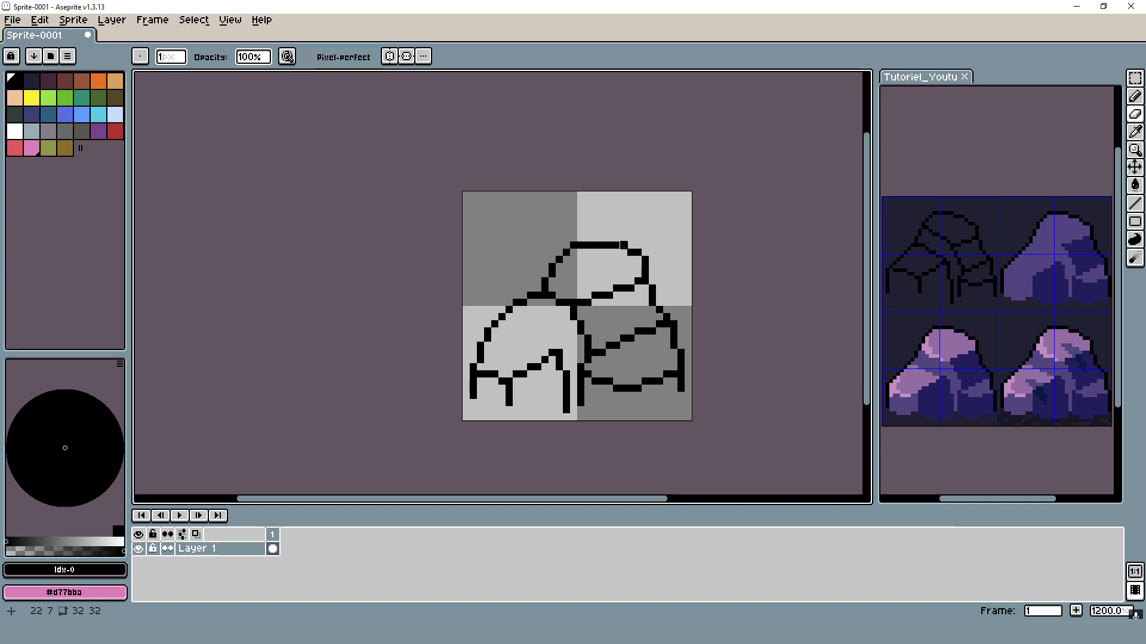
scroll(631, 251, "down", 3)
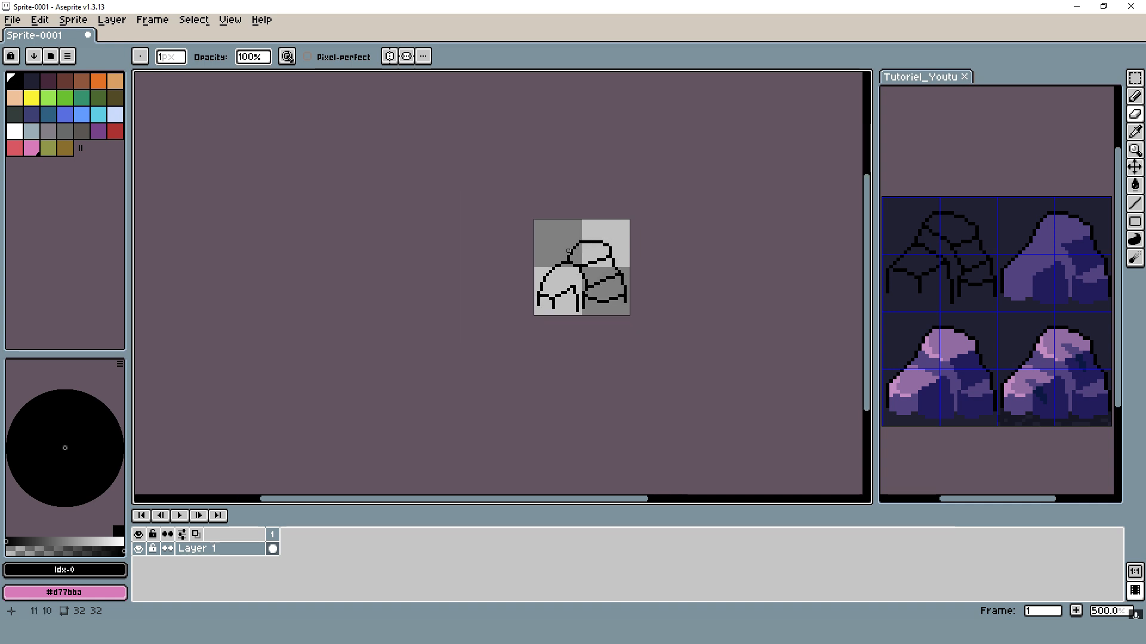
scroll(567, 251, "up", 7)
key("e")
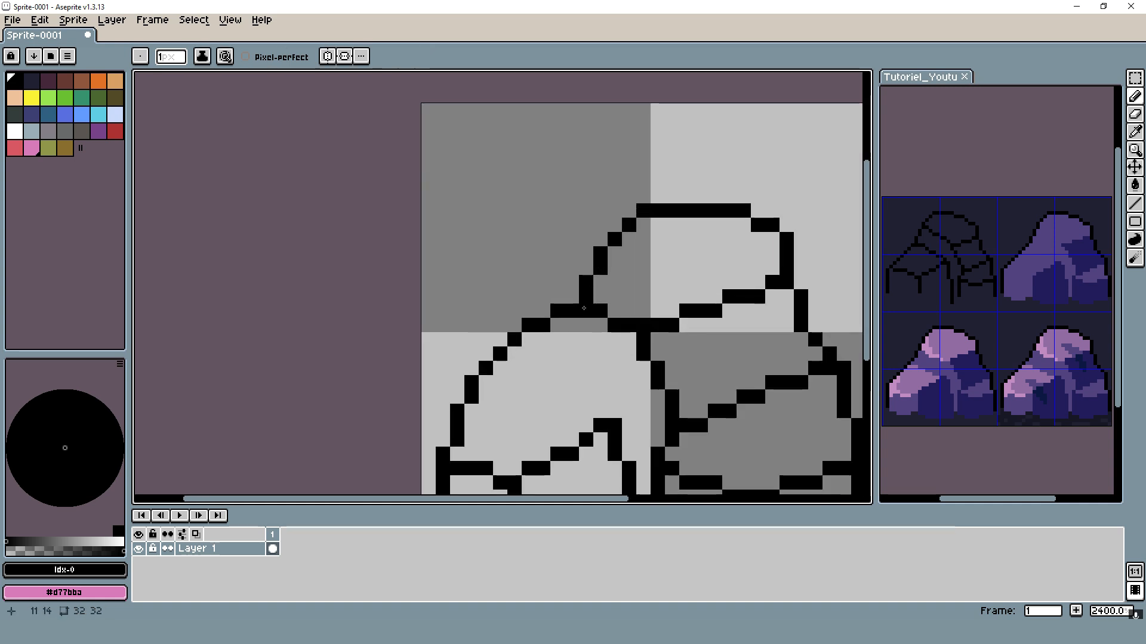
key("b")
scroll(583, 307, "down", 3)
scroll(597, 356, "up", 2)
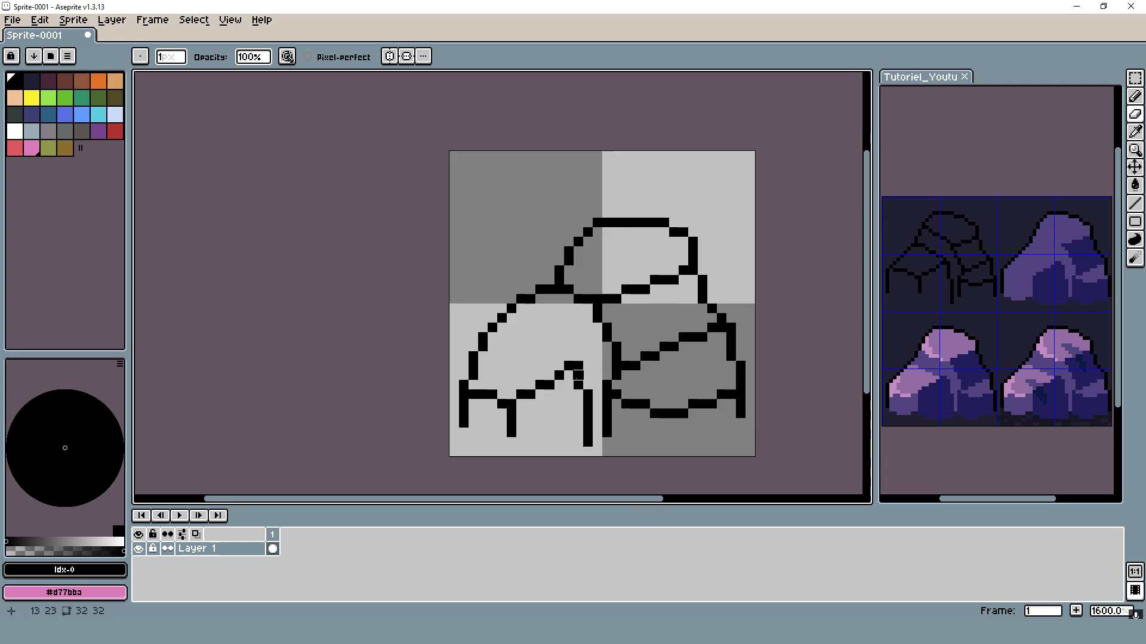
key("e")
scroll(584, 341, "down", 4)
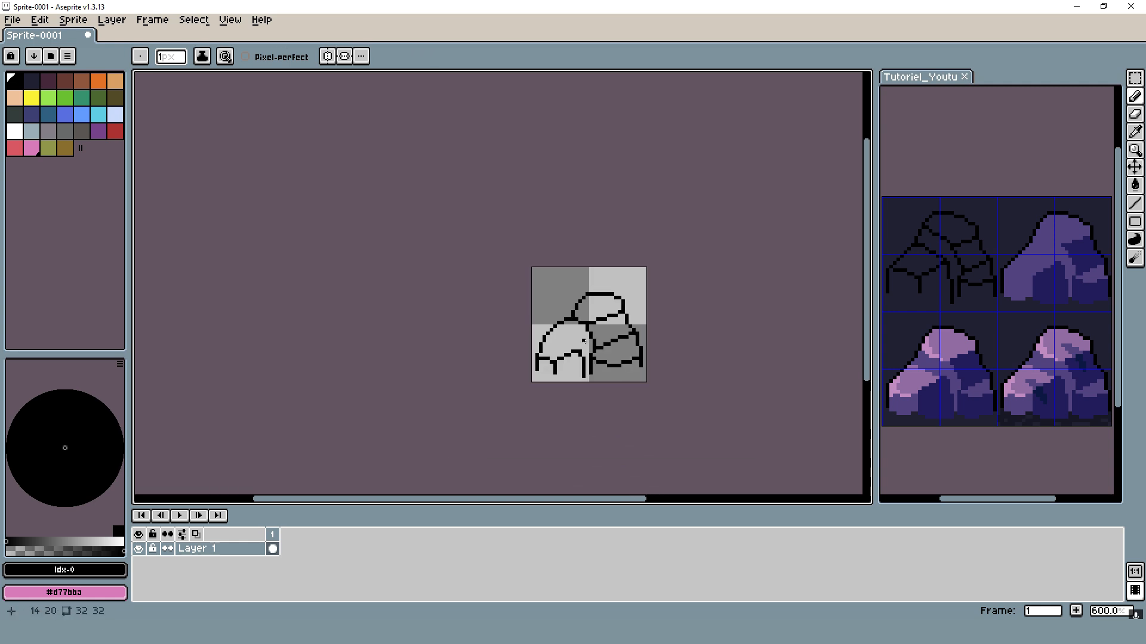
scroll(584, 340, "up", 4)
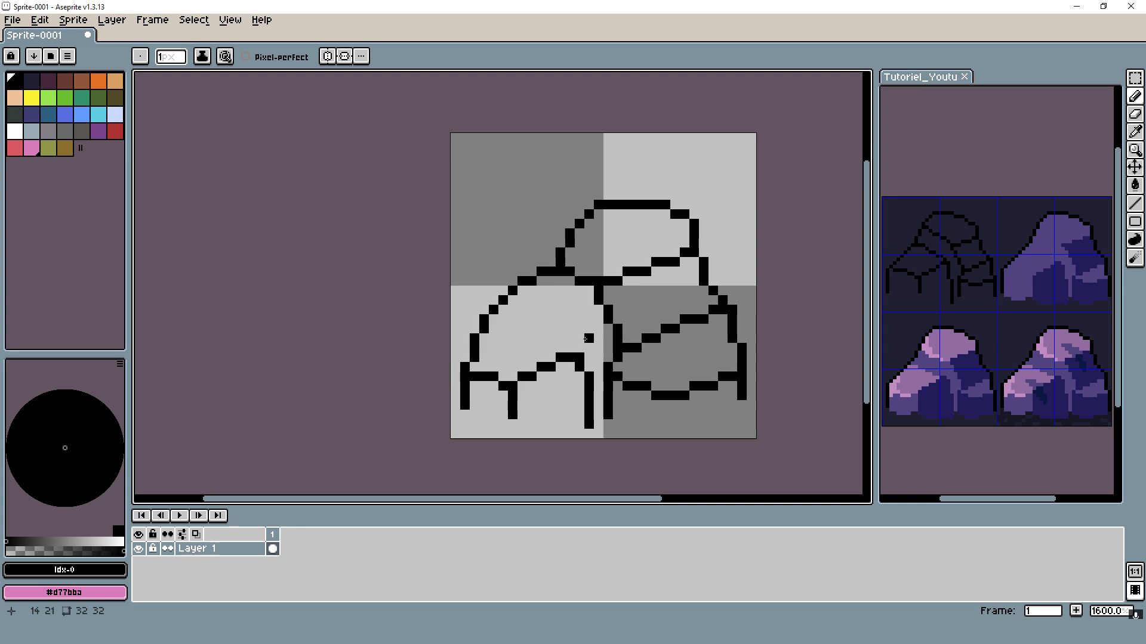
Step: Draw a curved inner edge from the top of the left slope down to the long vertical crack
left_click(539, 290)
left_click_drag(542, 290, 579, 319)
key("ctrl+z")
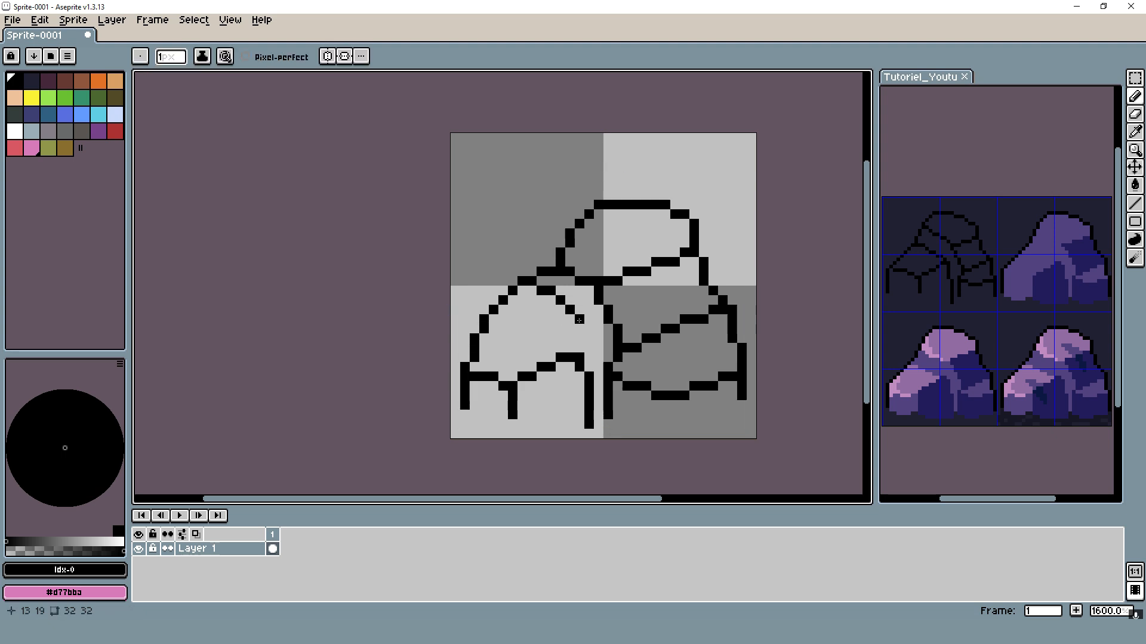
left_click(583, 344)
left_click_drag(586, 355, 588, 374)
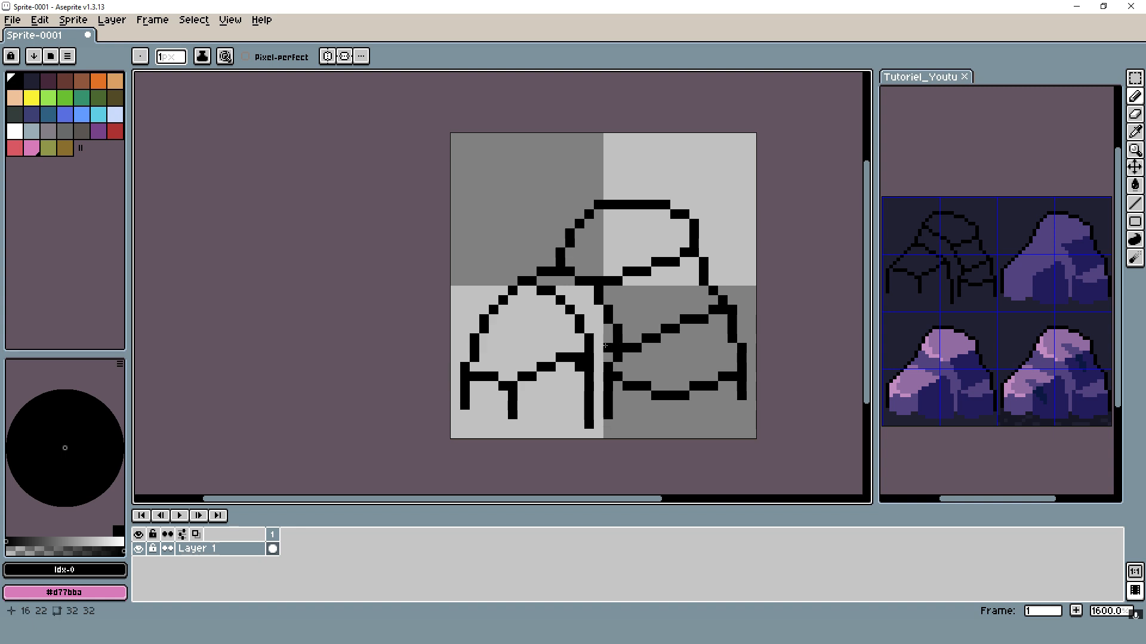
Step: Move the dark blue-violet swatch #3f3f74 into an empty slot below the palette's other colors
scroll(609, 345, "down", 5)
scroll(608, 351, "up", 5)
left_click_drag(570, 214, 442, 257)
left_click(31, 114)
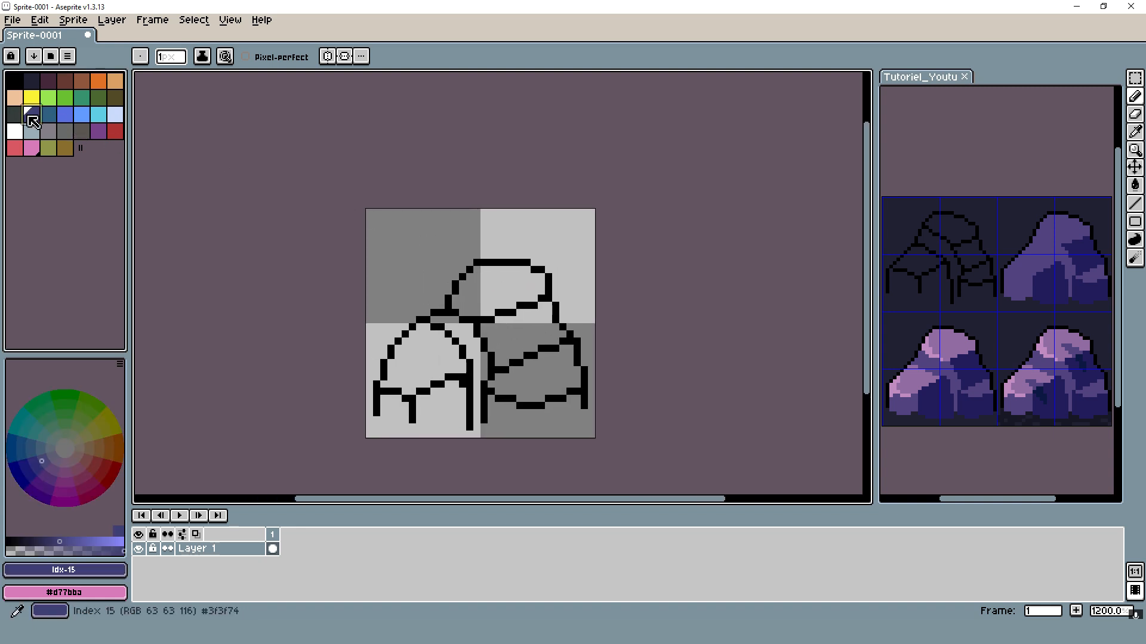
left_click_drag(36, 113, 90, 194)
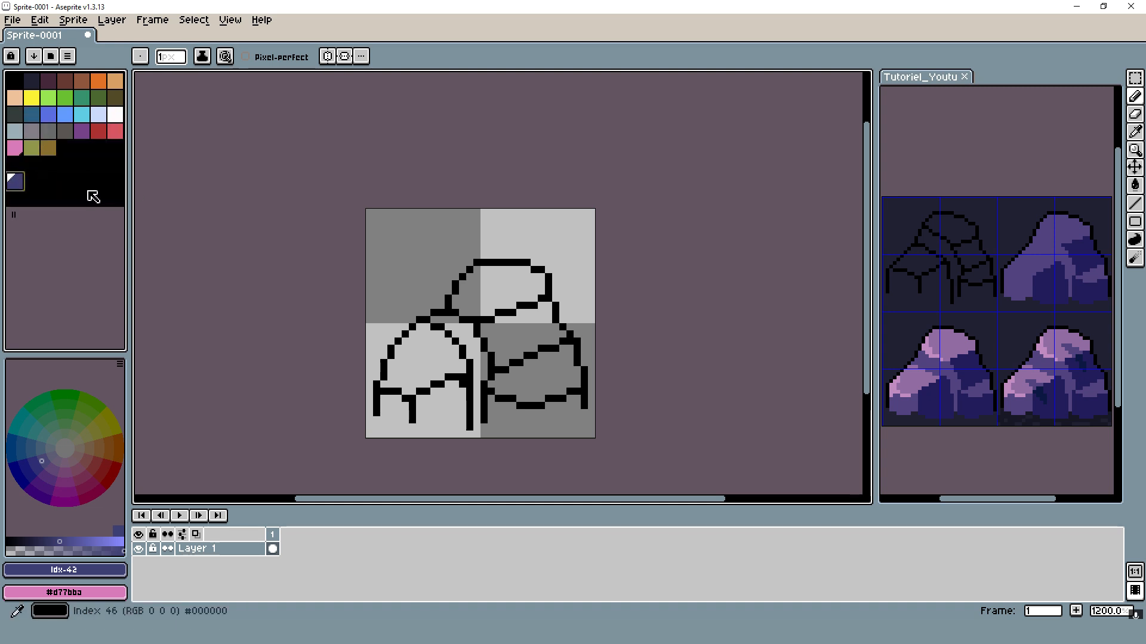
left_click(43, 180)
left_click(16, 181)
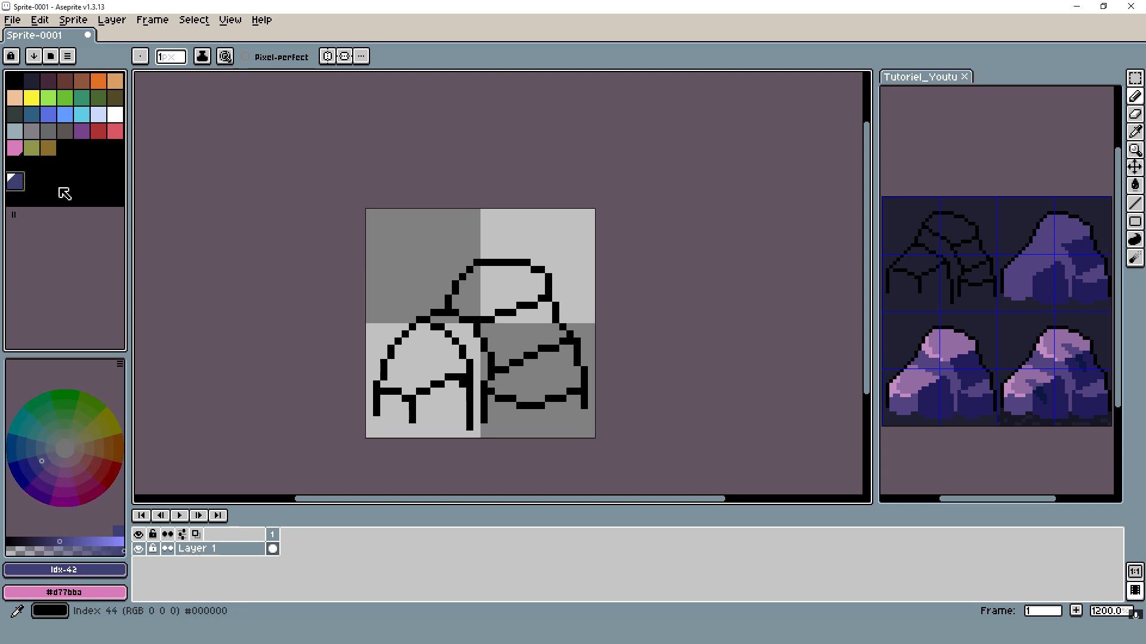
Step: Place a copy of the dark blue-violet swatch three slots to the right of the original
left_click_drag(16, 182, 83, 186)
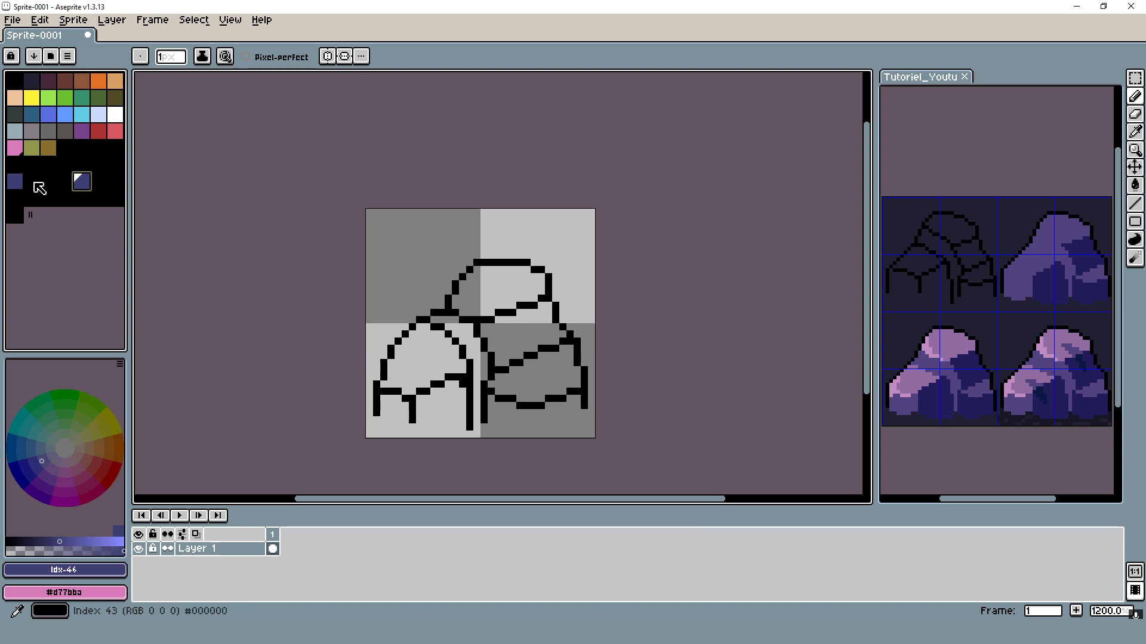
left_click(53, 182)
left_click_drag(76, 182, 66, 182)
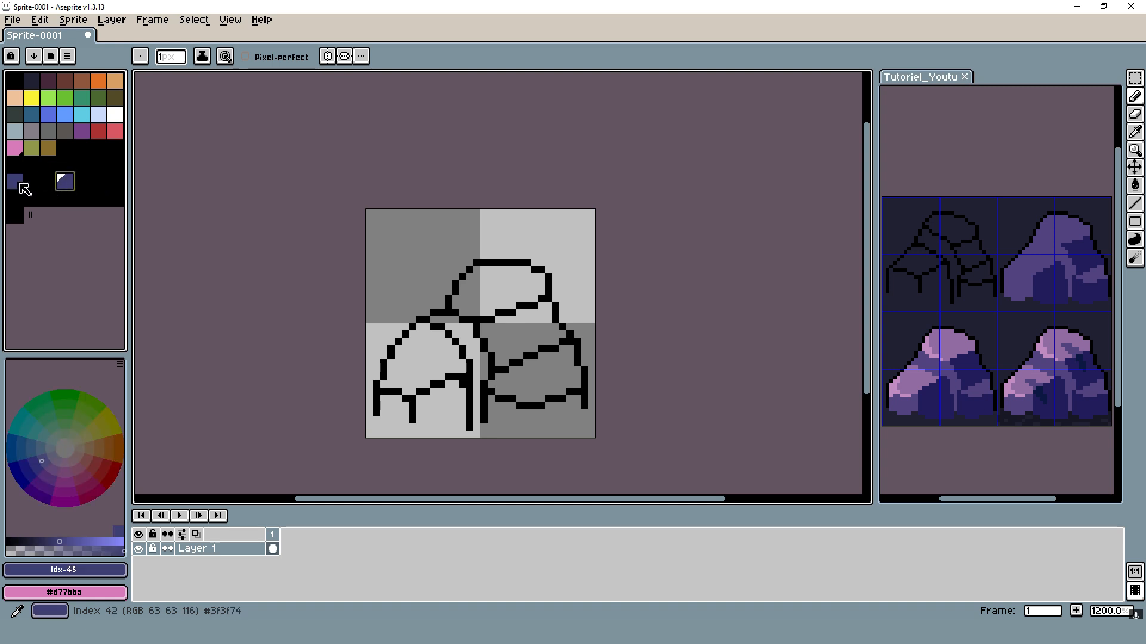
Step: Recolor the copied swatch to a light violet with HSV values 258, 32 and 90 (#b29ce6)
key("F4")
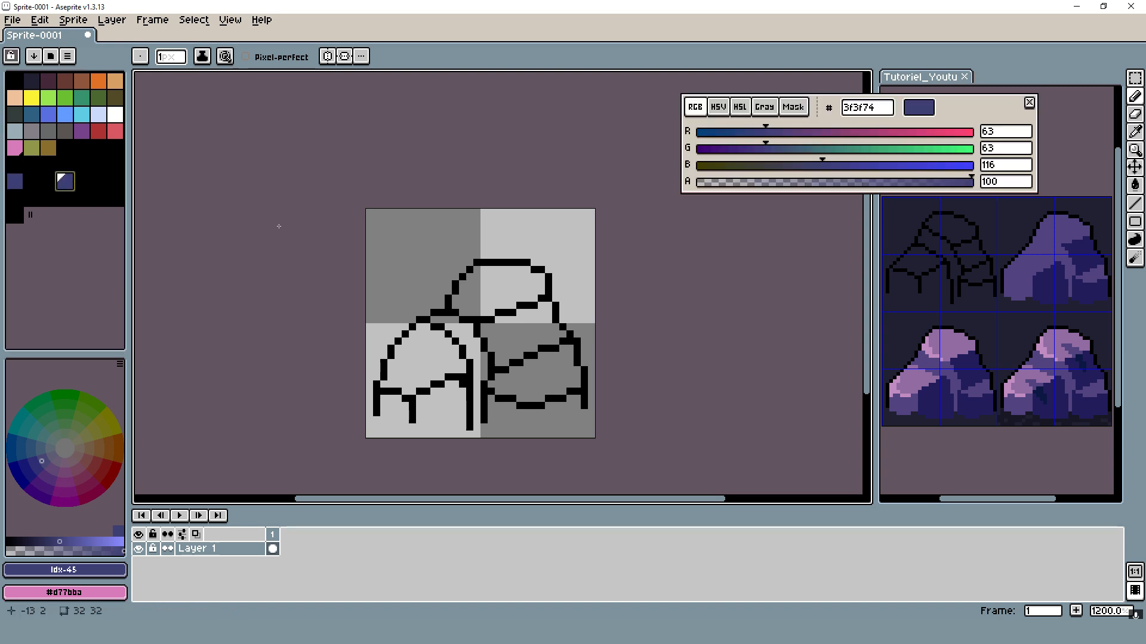
left_click_drag(972, 110, 612, 117)
left_click(349, 112)
left_click_drag(452, 172, 431, 154)
left_click_drag(513, 137, 576, 172)
mouse_move(431, 154)
left_mouse_down()
mouse_move(412, 154)
mouse_move(421, 155)
left_mouse_up()
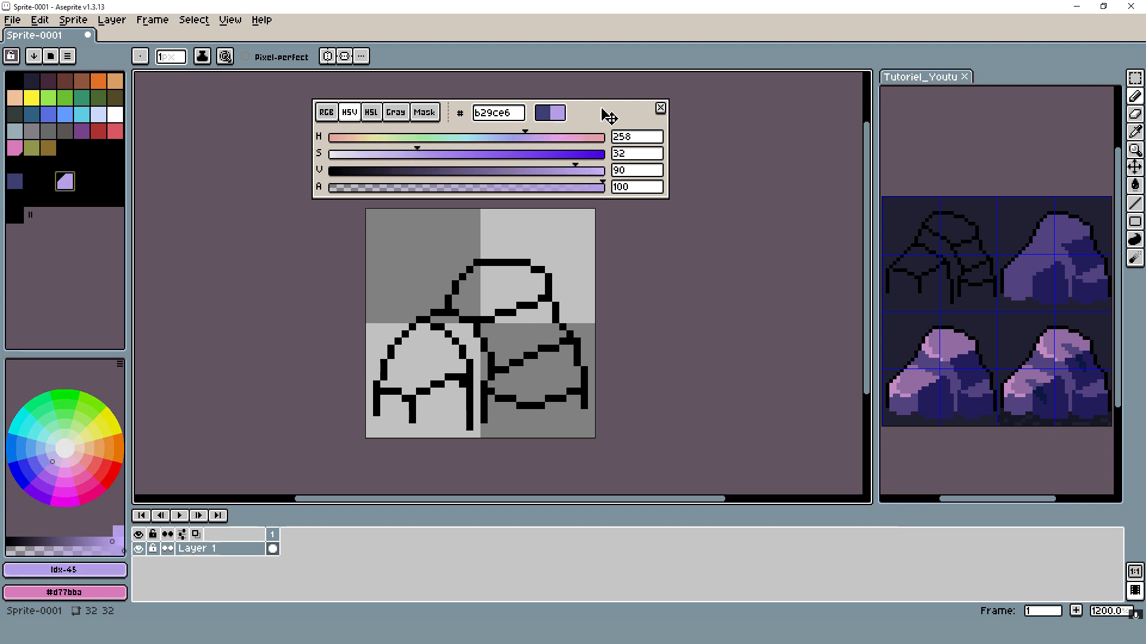
Step: Fill the two empty palette slots between the dark and light violet swatches using Gradient by Hue
left_click_drag(606, 112, 597, 115)
left_click_drag(19, 182, 63, 182)
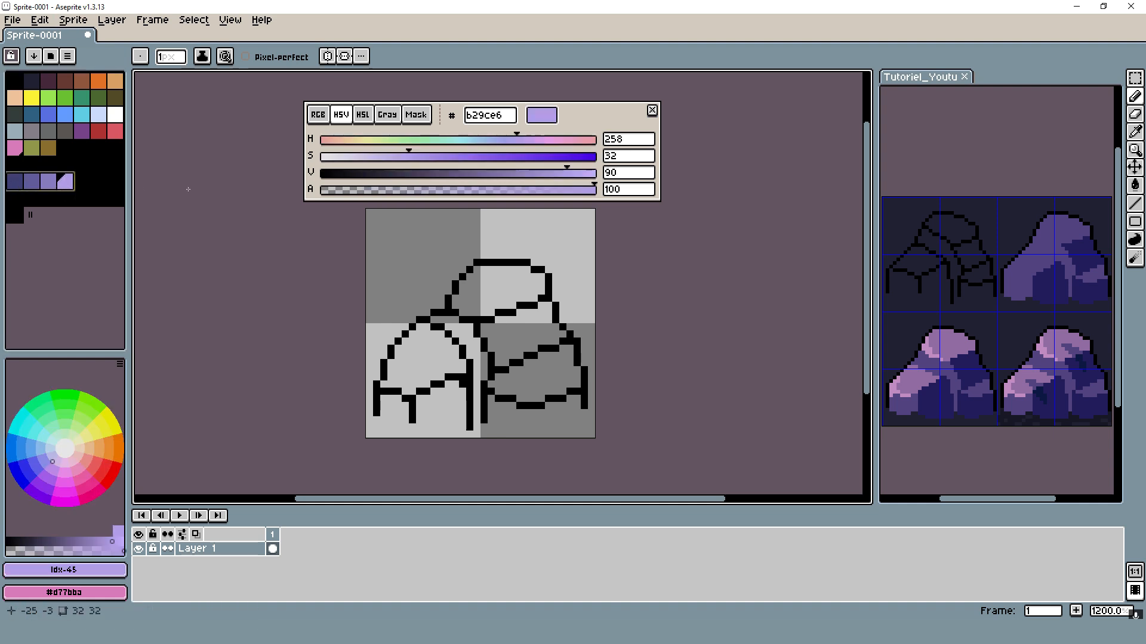
left_click(67, 56)
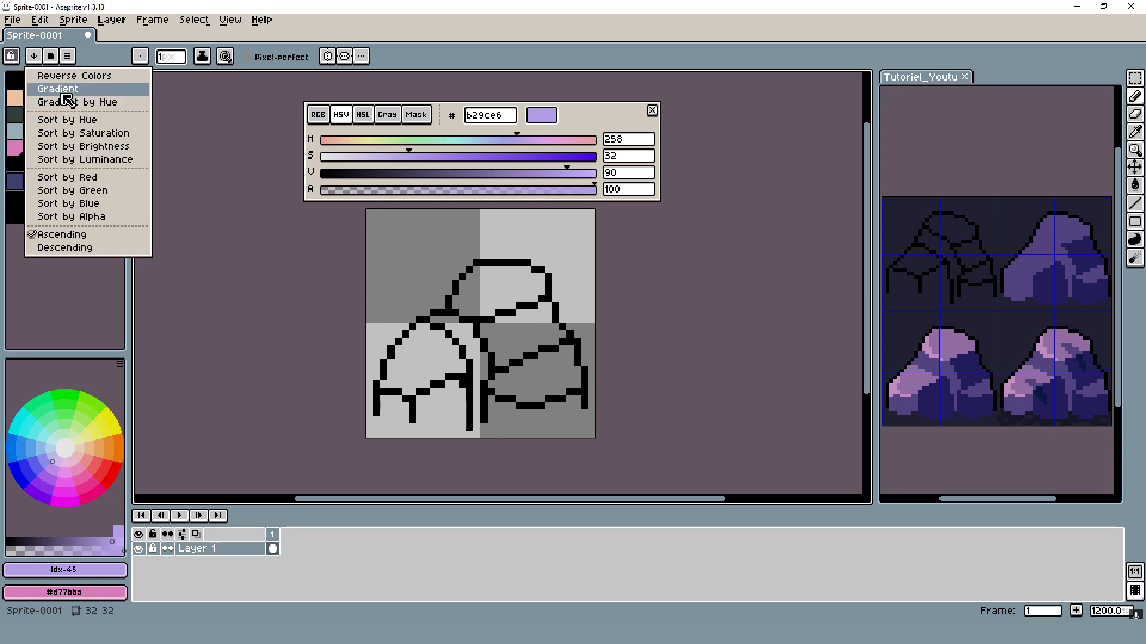
left_click(64, 90)
left_click(67, 56)
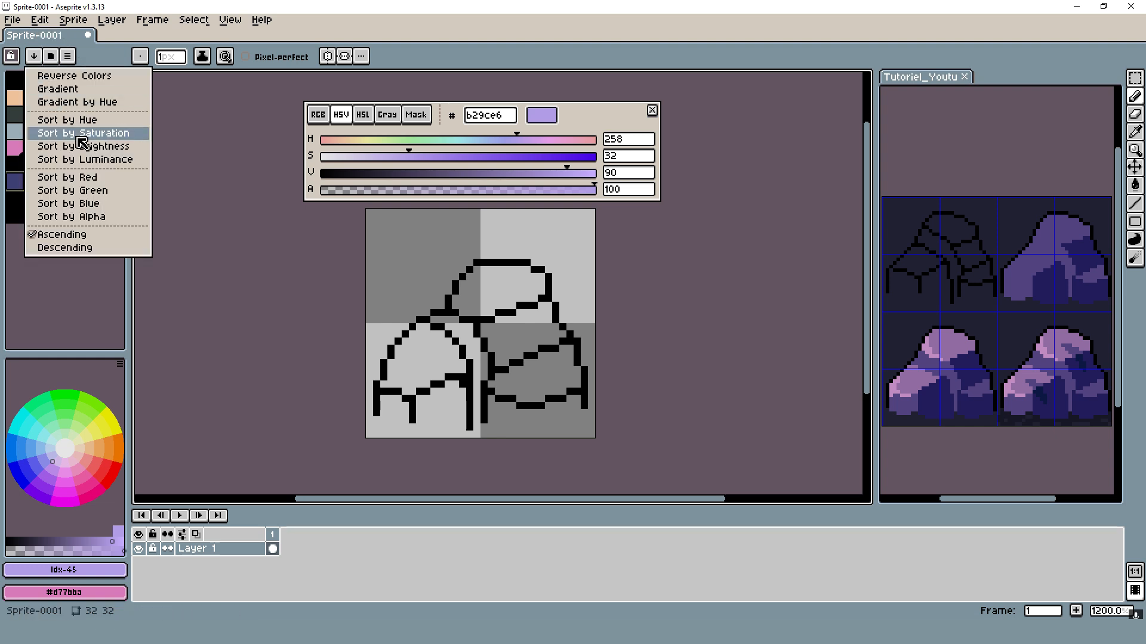
left_click(78, 134)
left_click(67, 55)
left_click(64, 119)
left_click(67, 55)
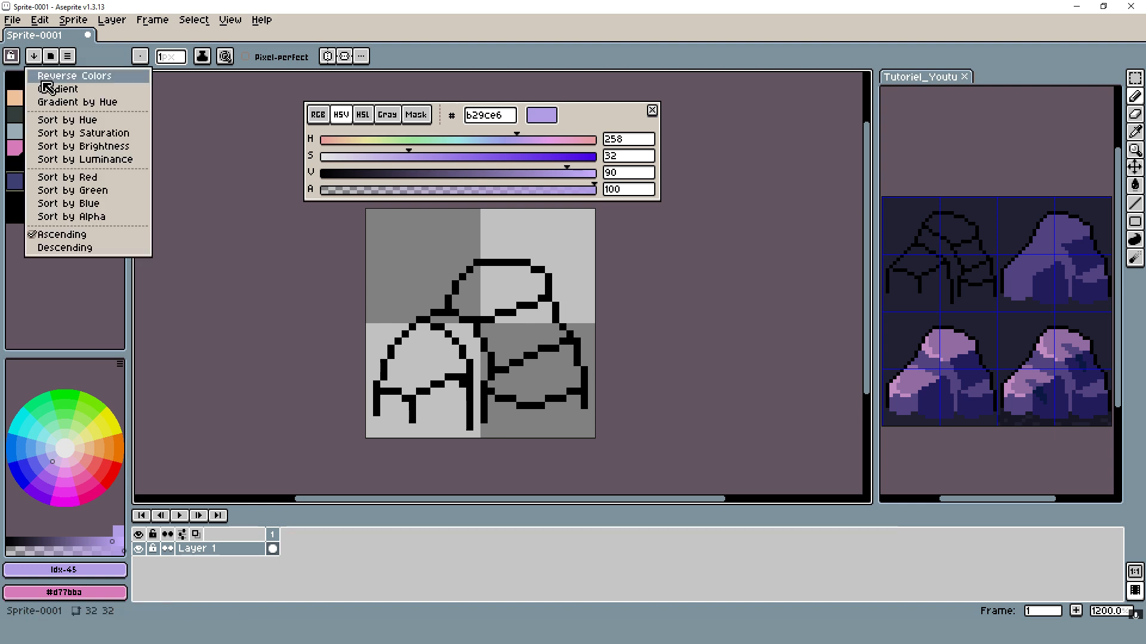
left_click(65, 102)
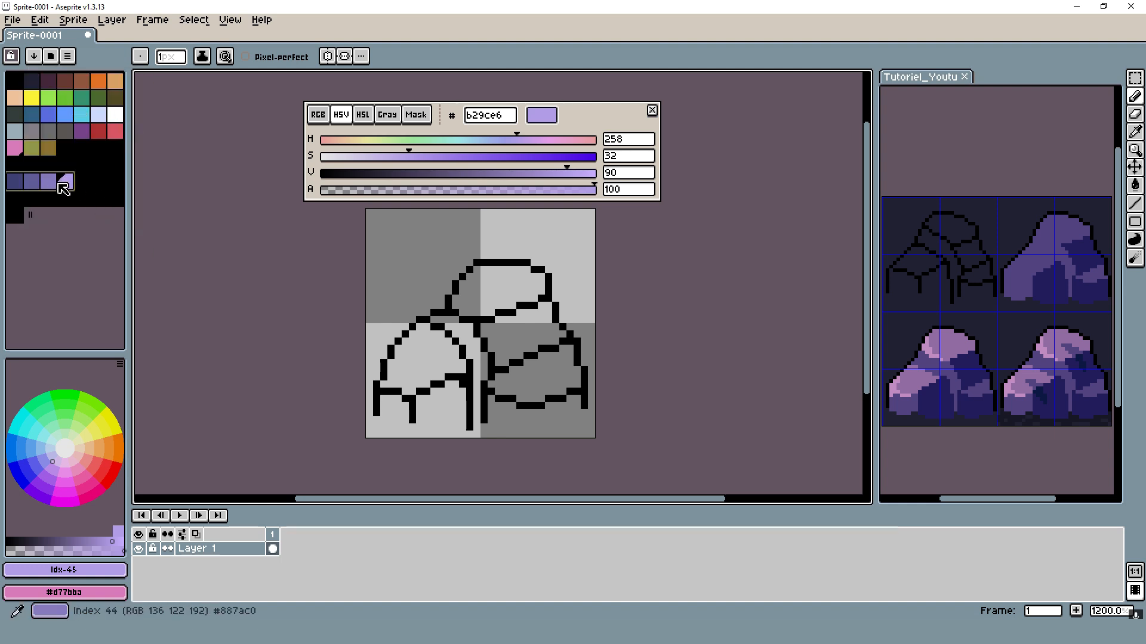
Step: Insert a copy of the darkest violet swatch at the ramp's start and recolor it to HSV 239, 58 and 38 (#292a61)
left_click(15, 182)
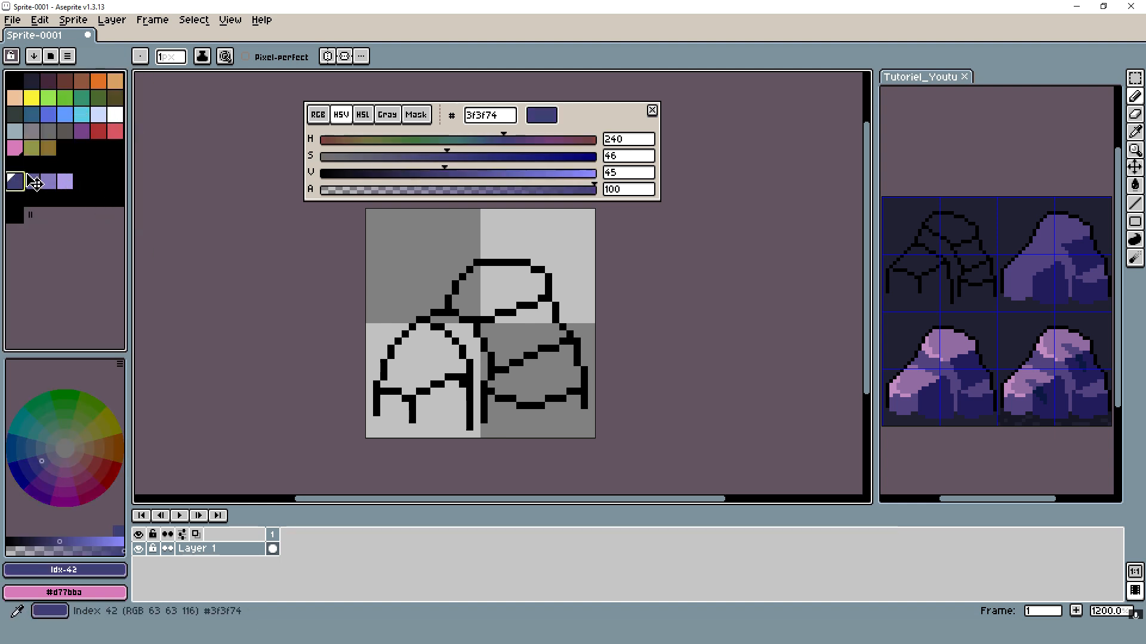
left_click_drag(34, 182, 26, 186)
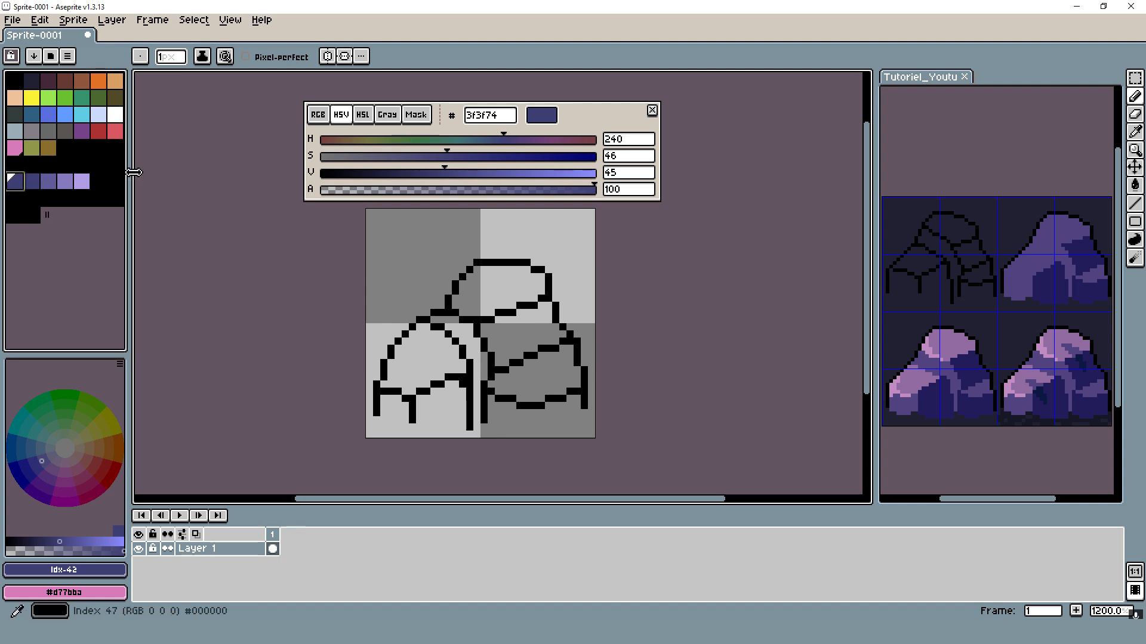
left_click_drag(445, 172, 485, 157)
left_click(496, 139)
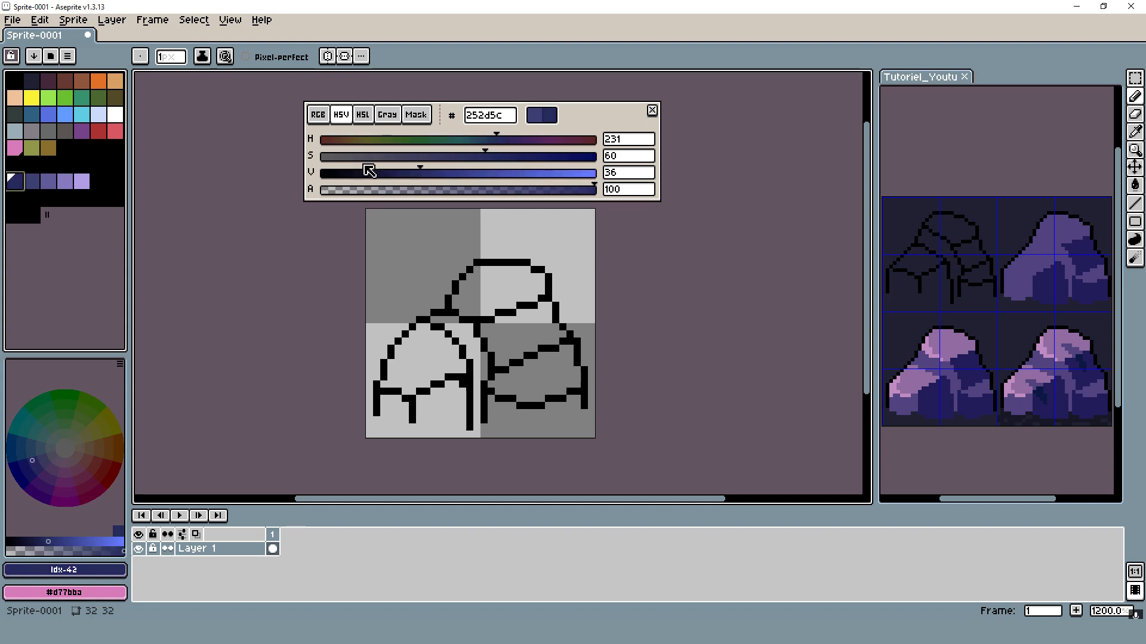
left_click(425, 173)
left_click_drag(491, 156, 481, 157)
left_click(503, 139)
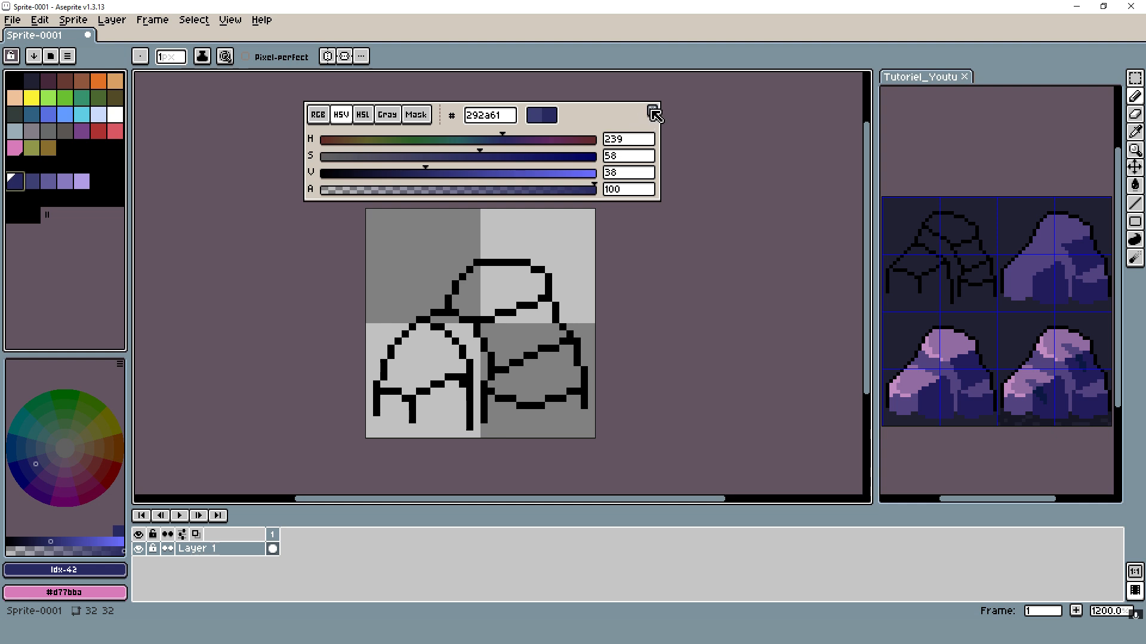
left_click(652, 110)
Step: Draw a stepped bottom edge in dark blue-violet #3f3f74 that closes the open base of the rock between its vertical lines
scroll(509, 298, "up", 1)
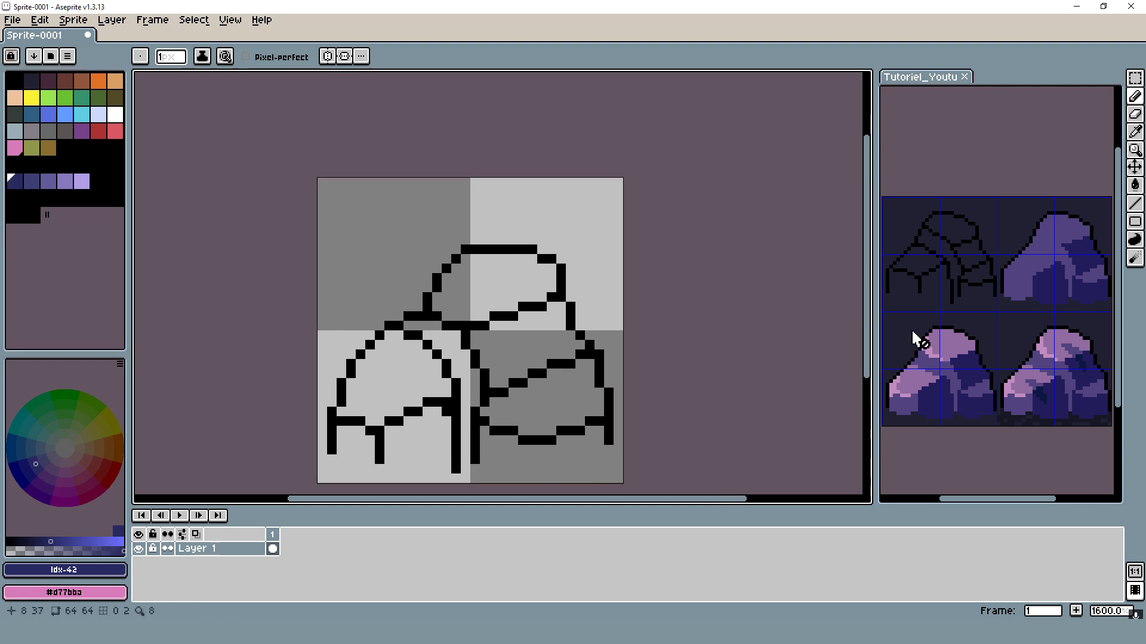
left_click(31, 181)
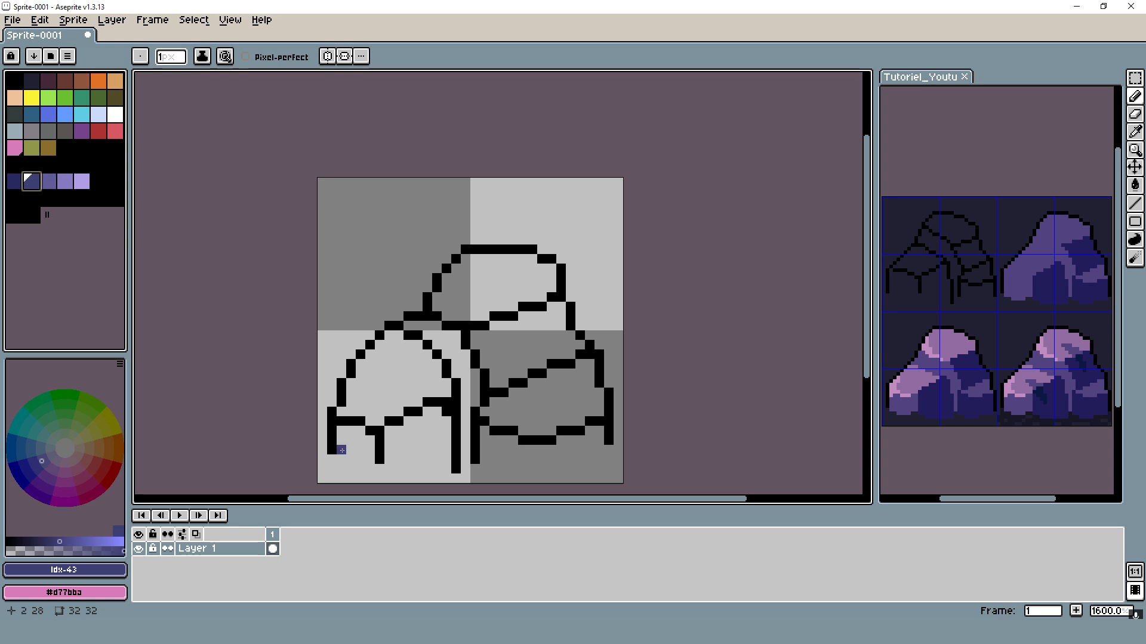
left_click_drag(342, 450, 451, 470)
left_click(477, 457)
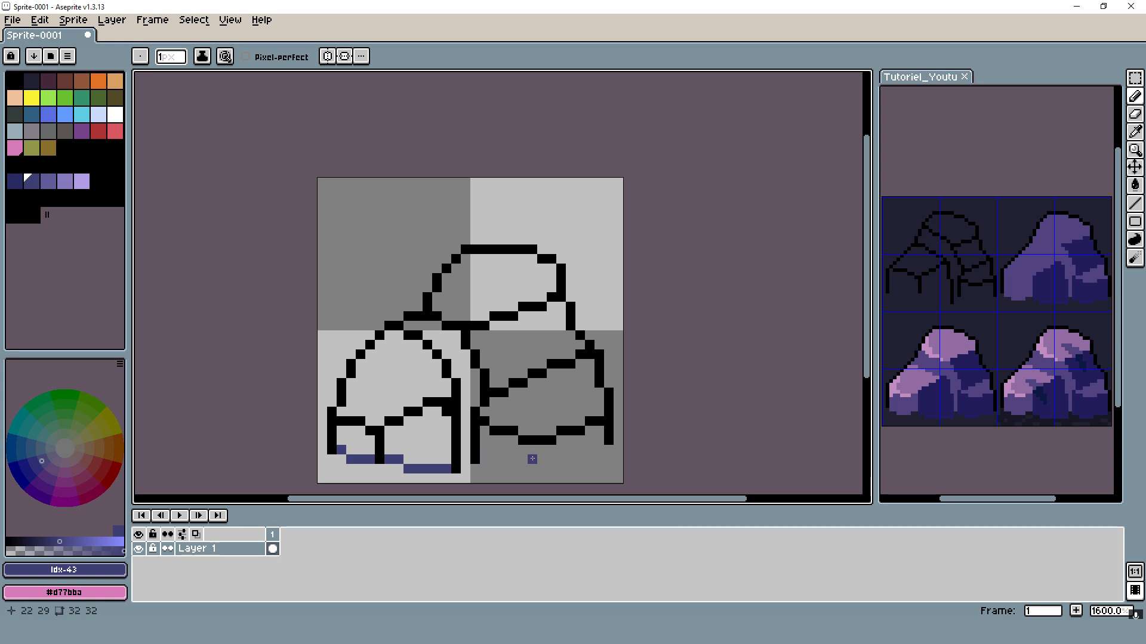
mouse_move(532, 459)
left_mouse_down()
mouse_move(314, 398)
mouse_move(334, 411)
mouse_move(364, 404)
left_mouse_up()
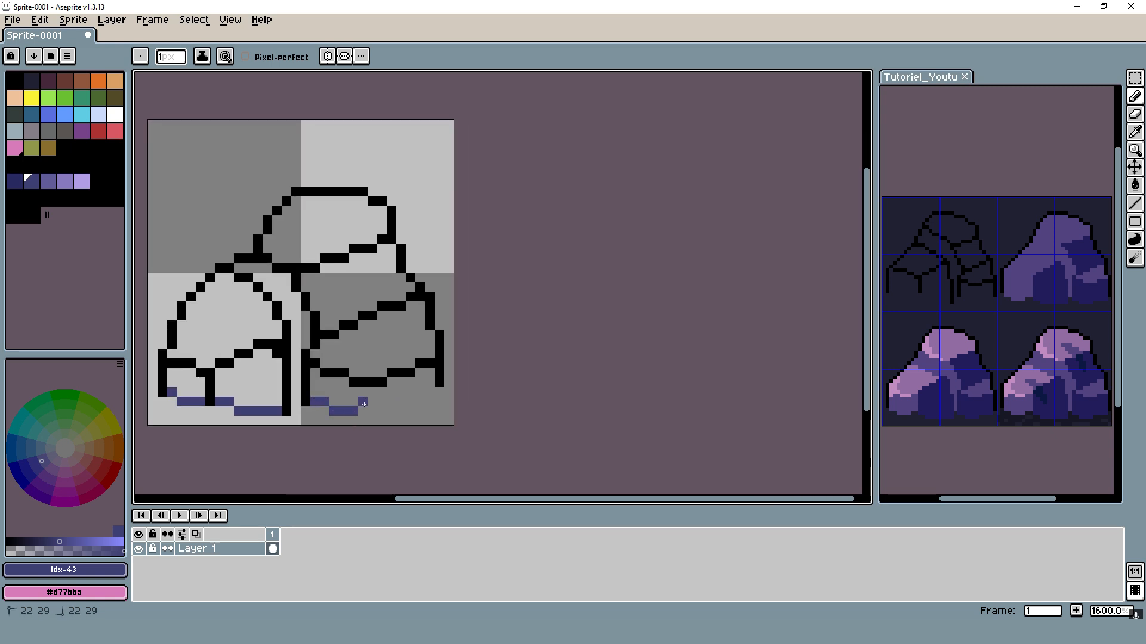
Step: Fill all enclosed facets of the rock with dark blue-violet #3f3f74 using the Paint Bucket
key("g")
left_click(398, 394)
left_click(248, 382)
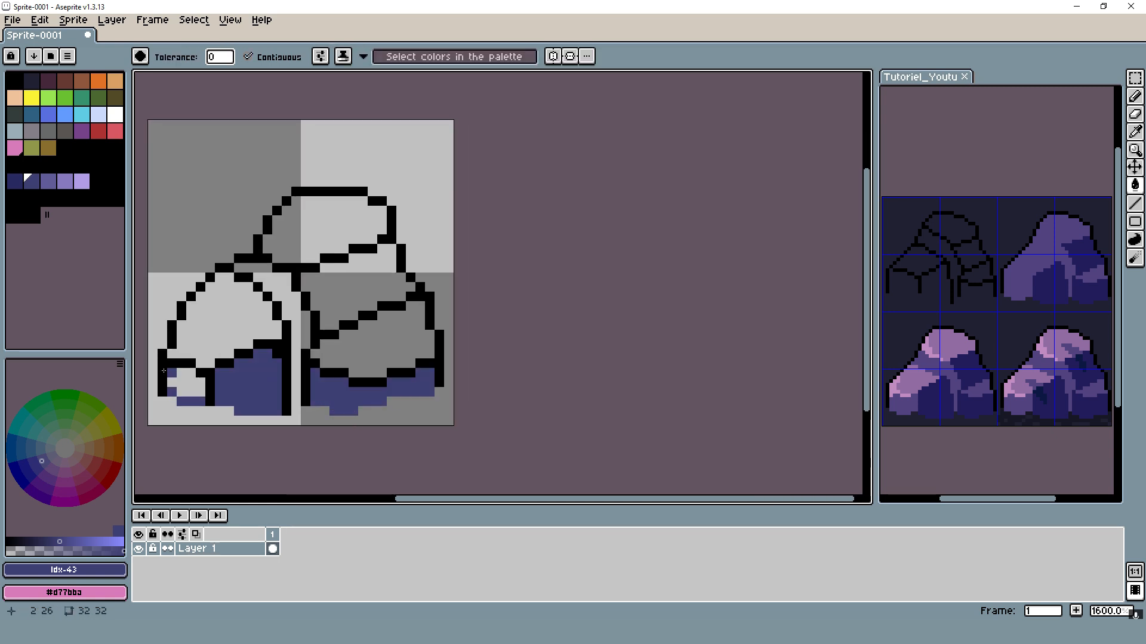
left_click(172, 376)
left_click(209, 335)
key("b")
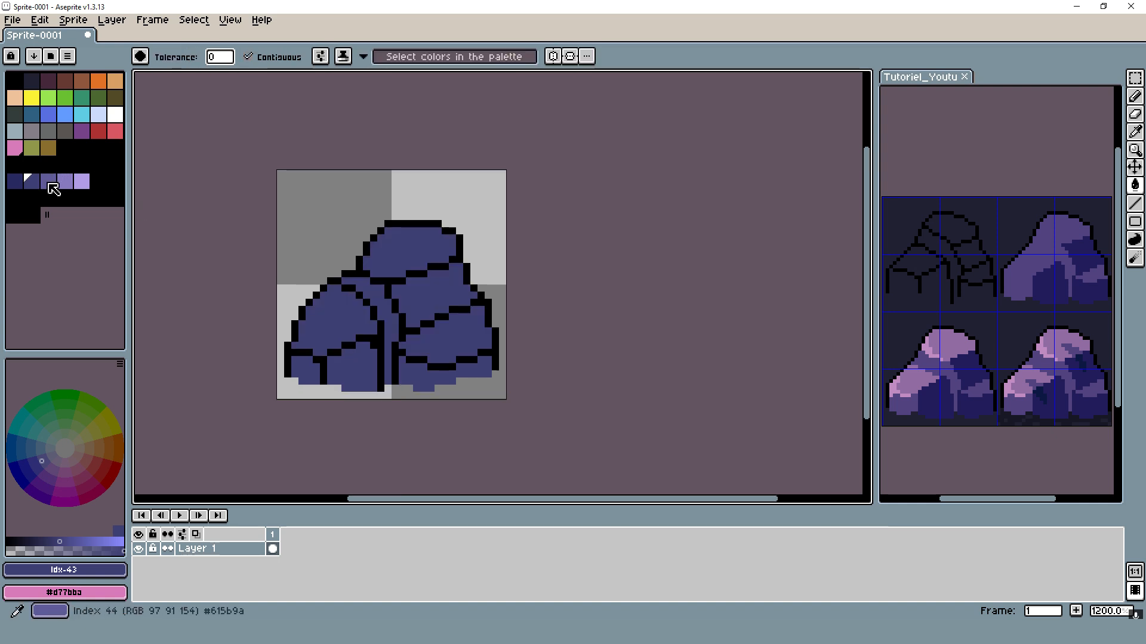
left_click(54, 185)
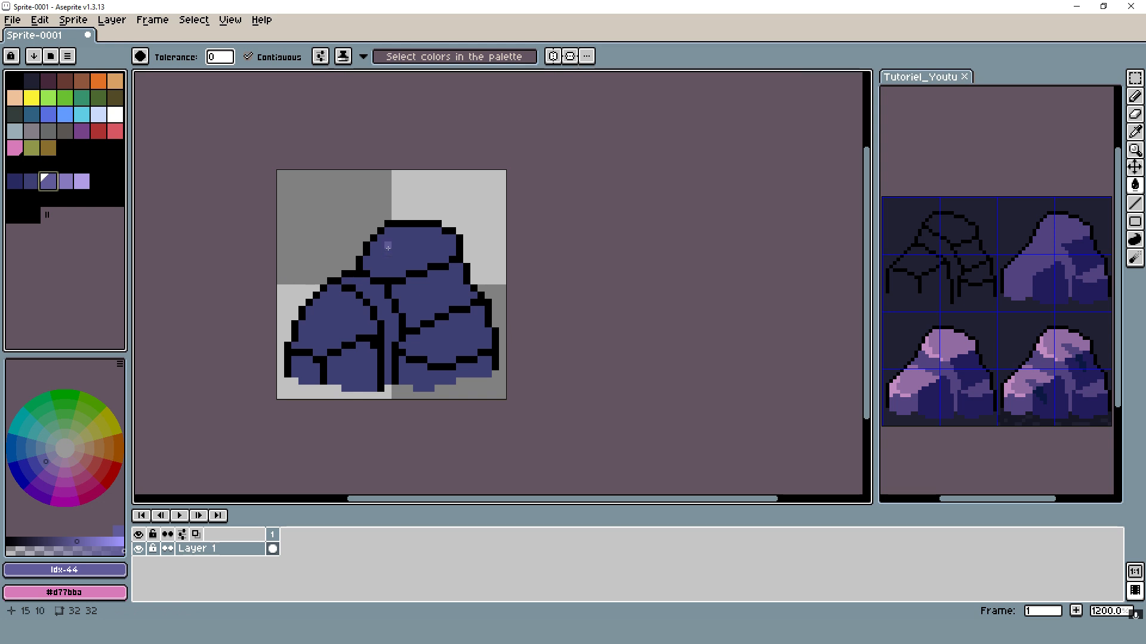
left_click(387, 248)
key("ctrl+z")
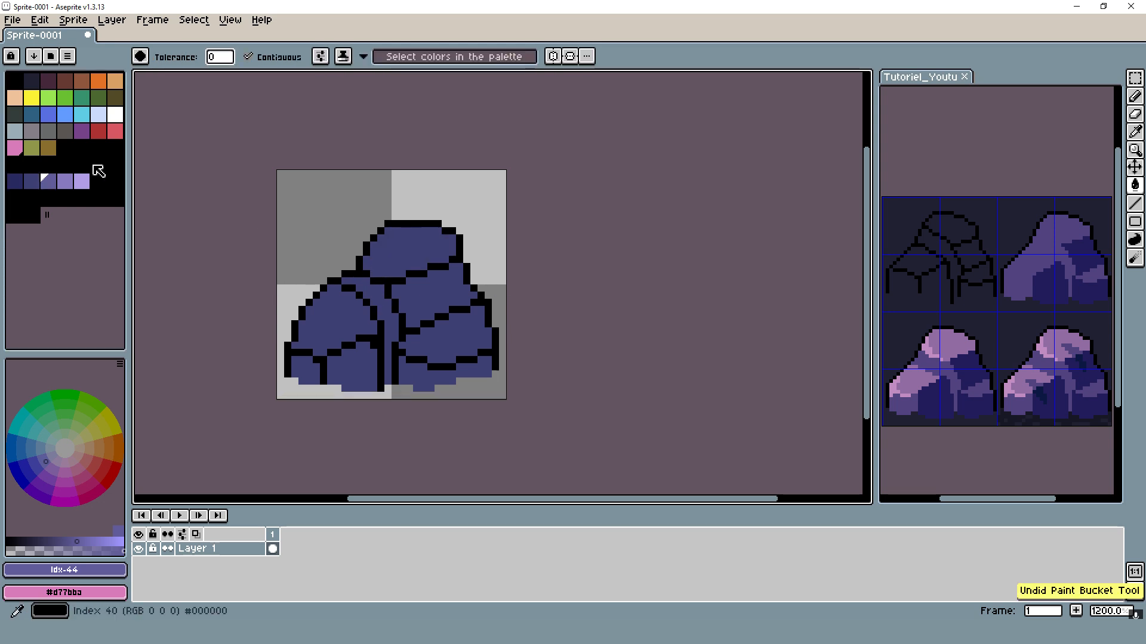
left_click(68, 185)
left_click(412, 250)
left_click(335, 317)
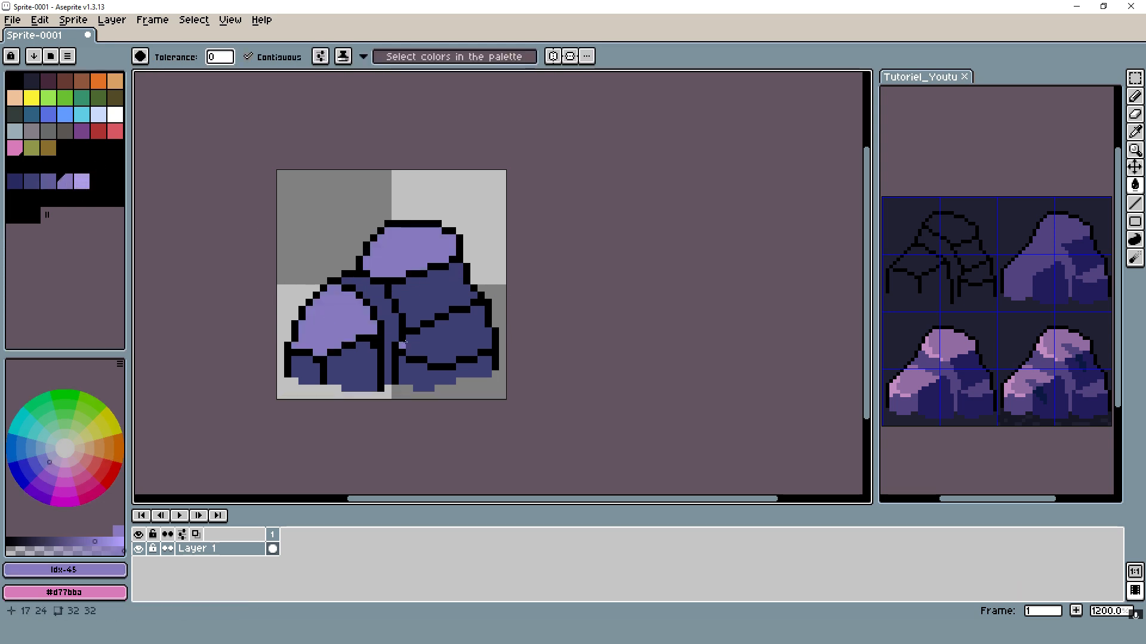
key("ctrl+z")
key("ctrl+z")
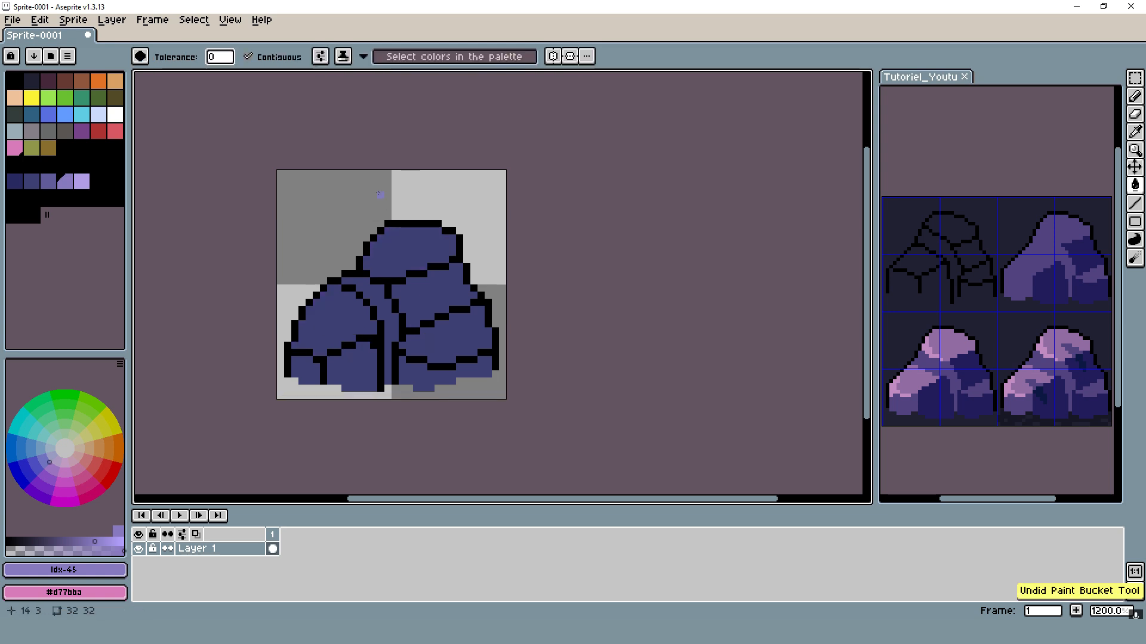
Step: Refill every facet of the rock with the medium violet #615b9a
left_click_drag(415, 251, 413, 254)
left_click(49, 183)
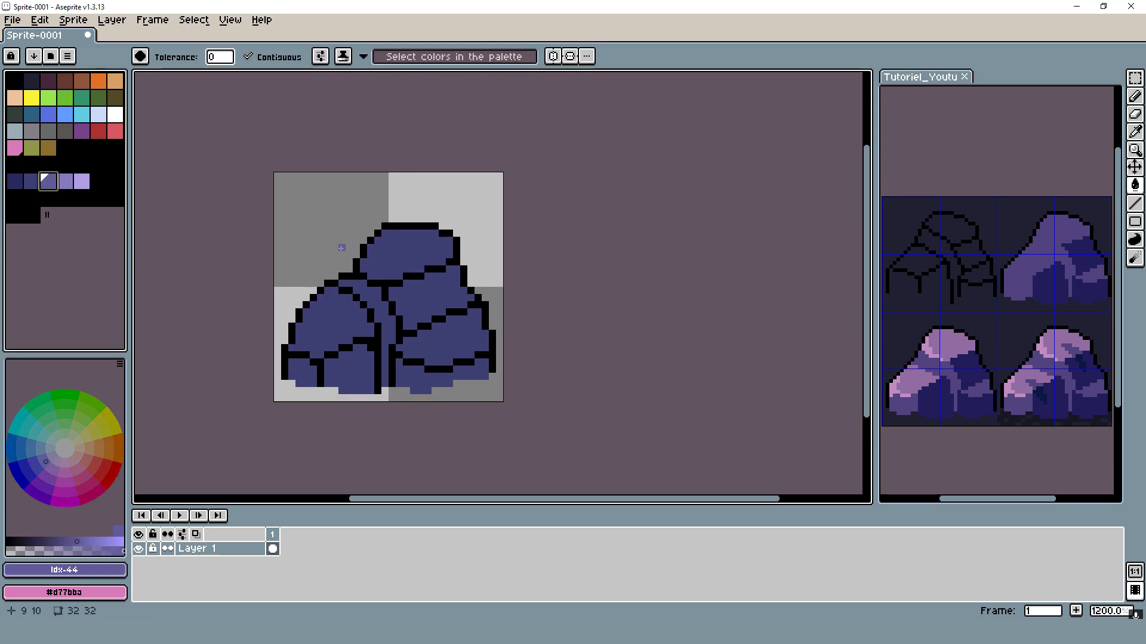
key("ctrl+y")
key("ctrl+y")
key("ctrl+y")
key("ctrl+y")
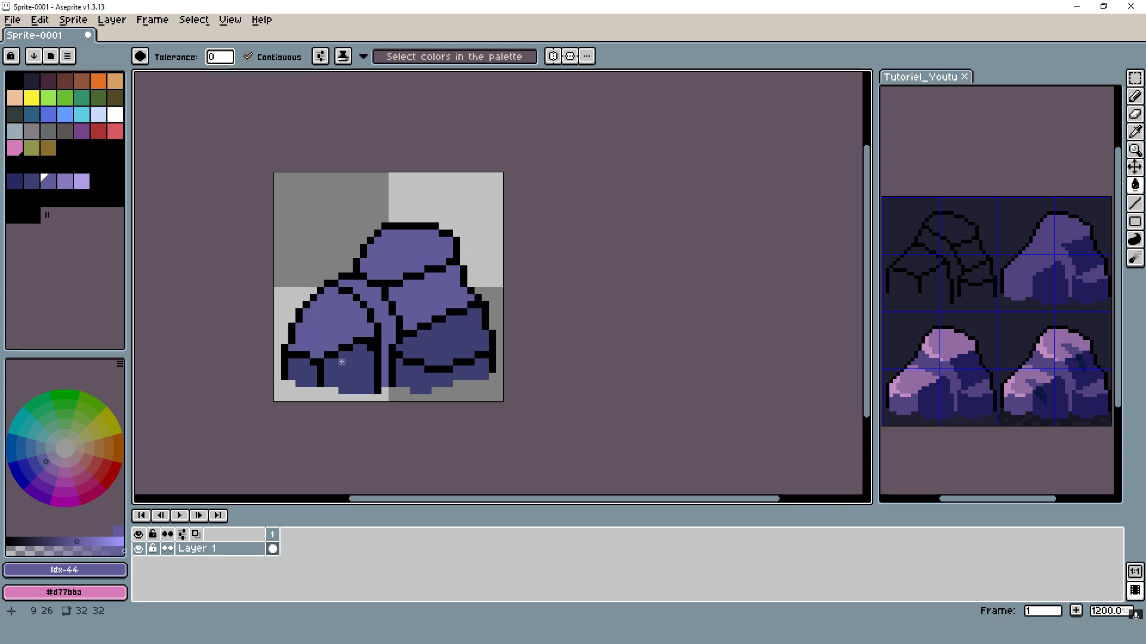
key("ctrl+y")
key("ctrl+y")
key("ctrl+y")
key("ctrl+y")
Step: Fill the upper-right, bottom-right and lower-left front facets with the dark blue-violet #3f3f74 as shadow areas
key("bracketleft")
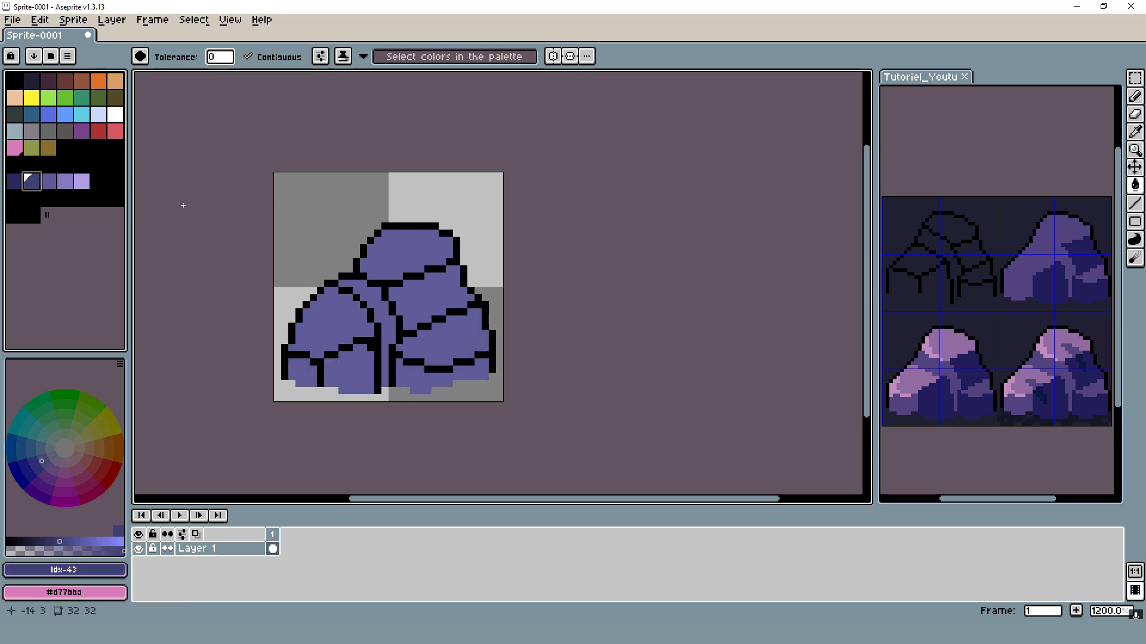
left_click(440, 293)
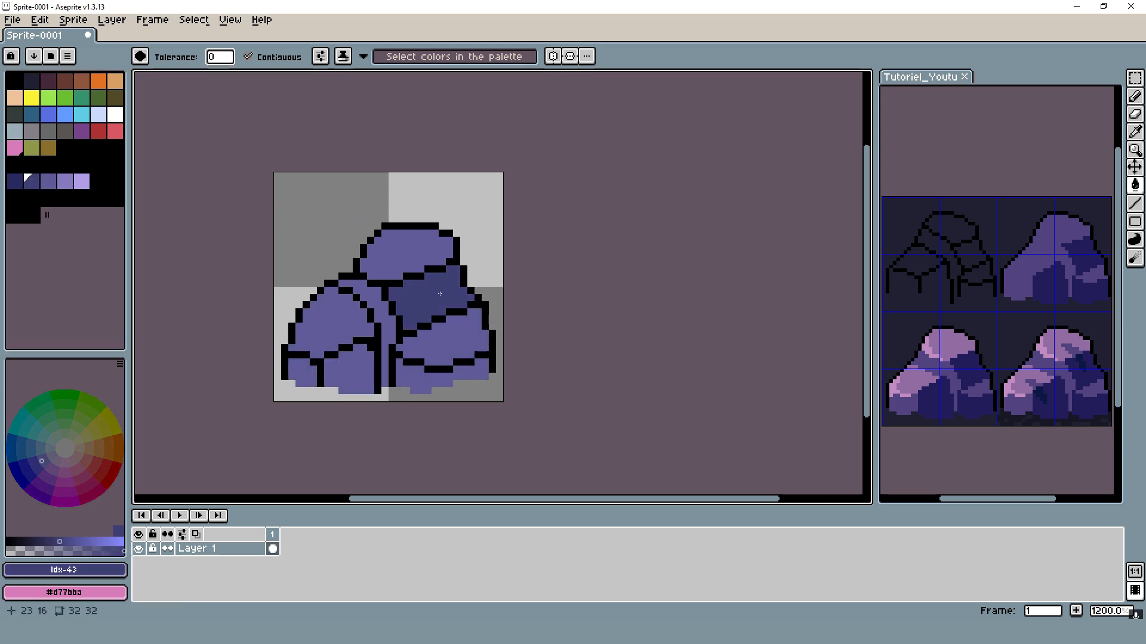
left_click(420, 381)
left_click(327, 384)
Step: Paint over the black inner lines bordering the shaded facets with dark blue-violet #3f3f74 using the Pencil
scroll(410, 286, "down", 3)
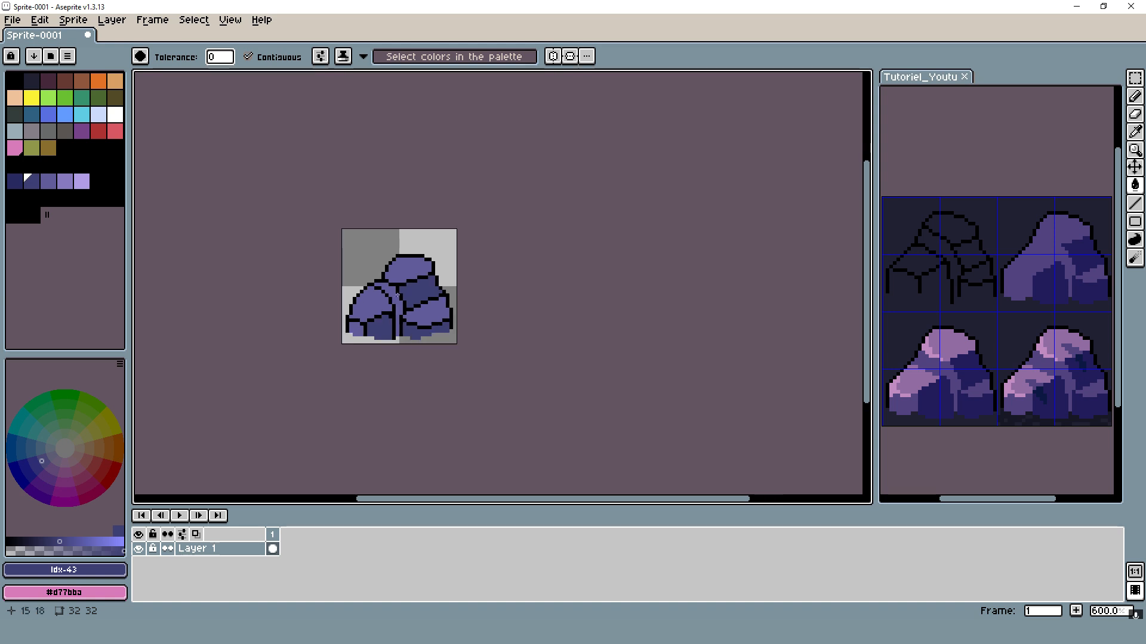
scroll(398, 295, "up", 4)
key("b")
scroll(421, 271, "up", 2)
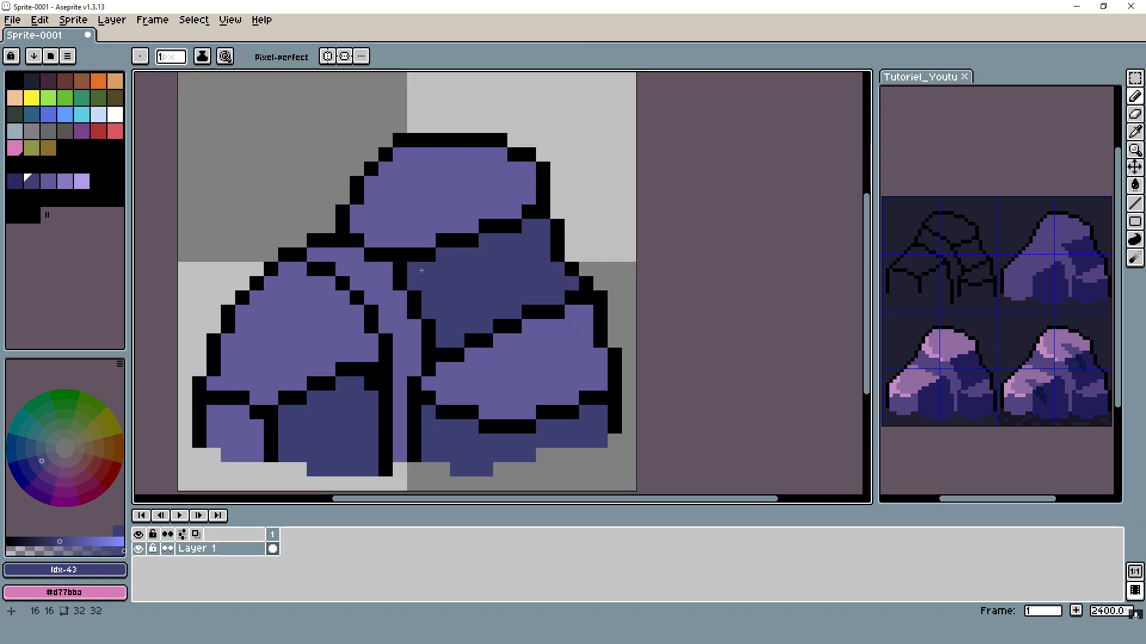
mouse_move(385, 255)
left_mouse_down()
mouse_move(469, 241)
mouse_move(532, 212)
left_mouse_up()
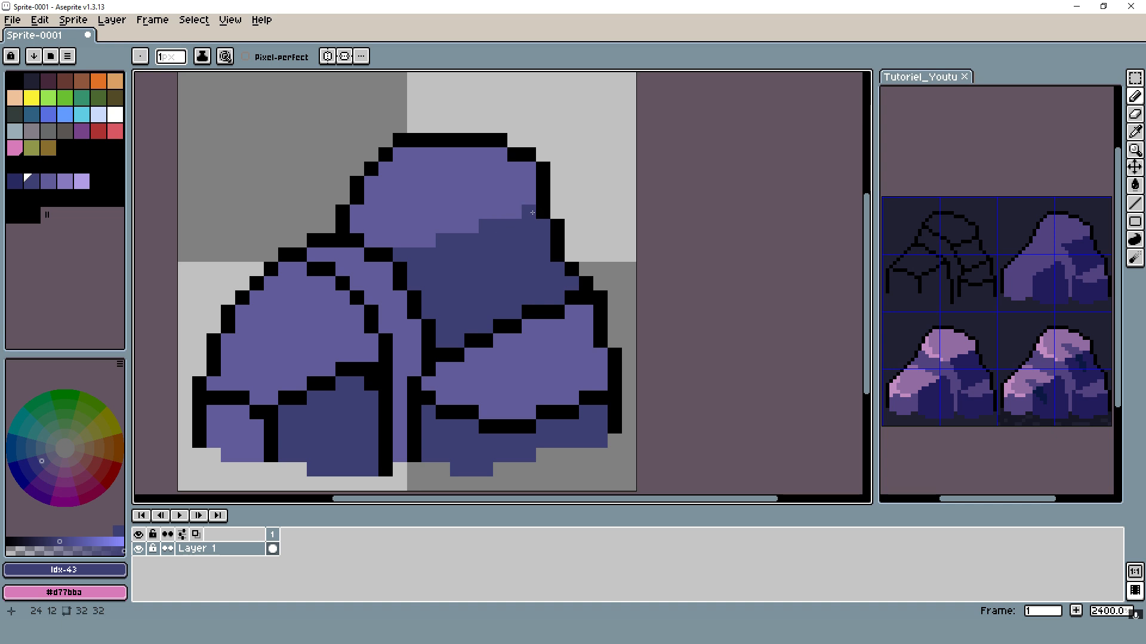
left_click_drag(572, 297, 441, 357)
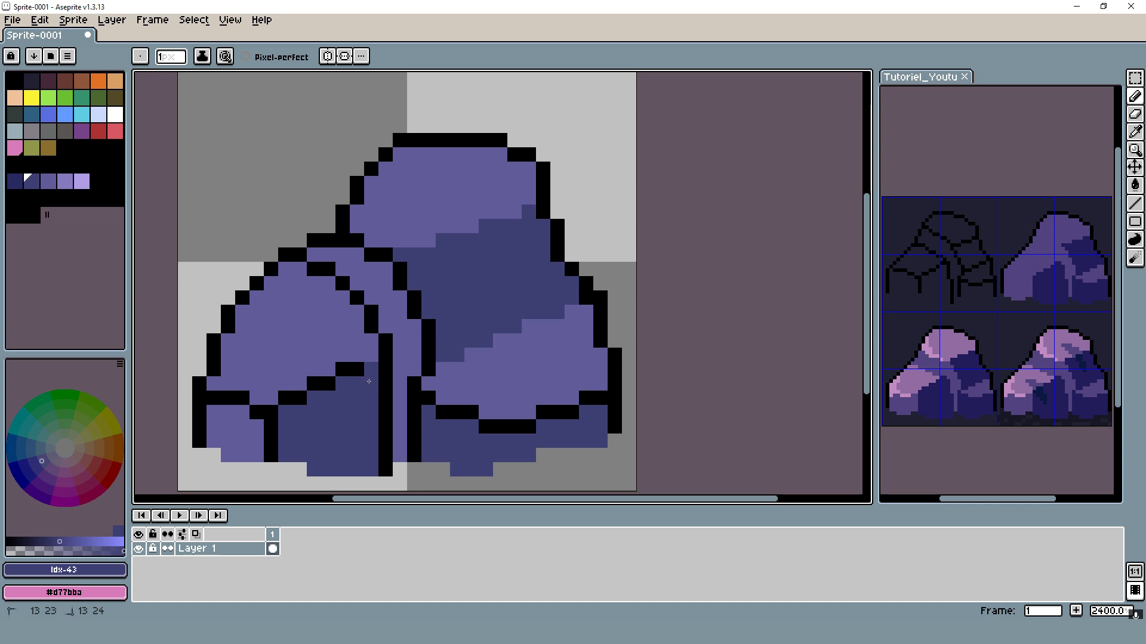
left_click_drag(368, 381, 282, 398)
scroll(328, 308, "down", 4)
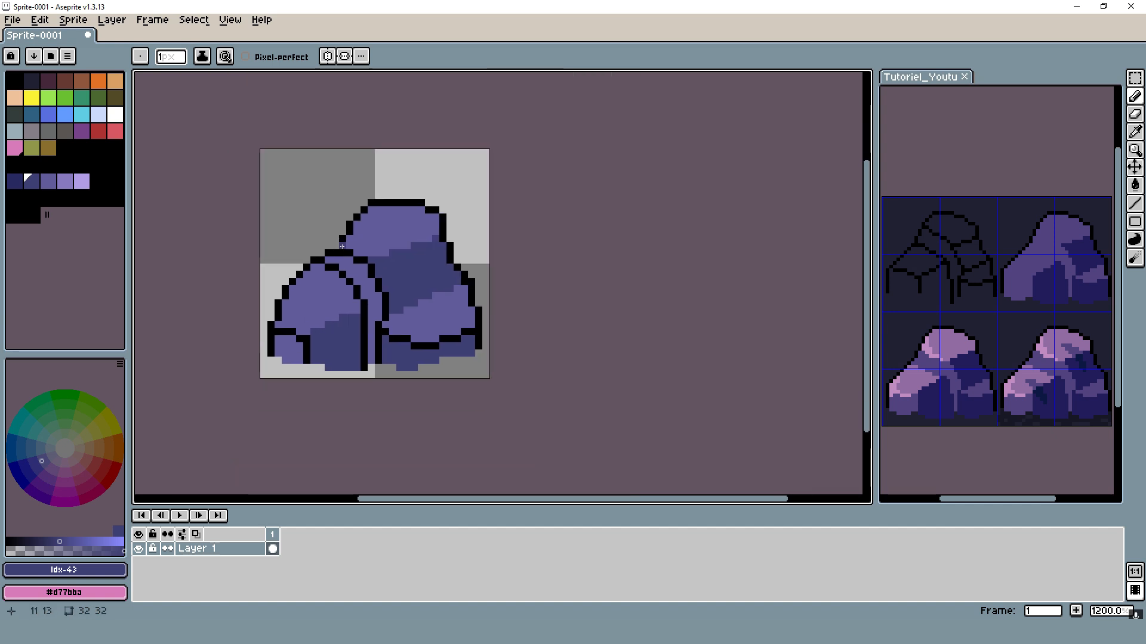
left_click_drag(395, 338, 439, 345)
Step: Replace the black central crack lines and the short vertical line at the rock's lower left with dark blue-violet #3f3f74
scroll(465, 278, "down", 4)
scroll(432, 284, "up", 5)
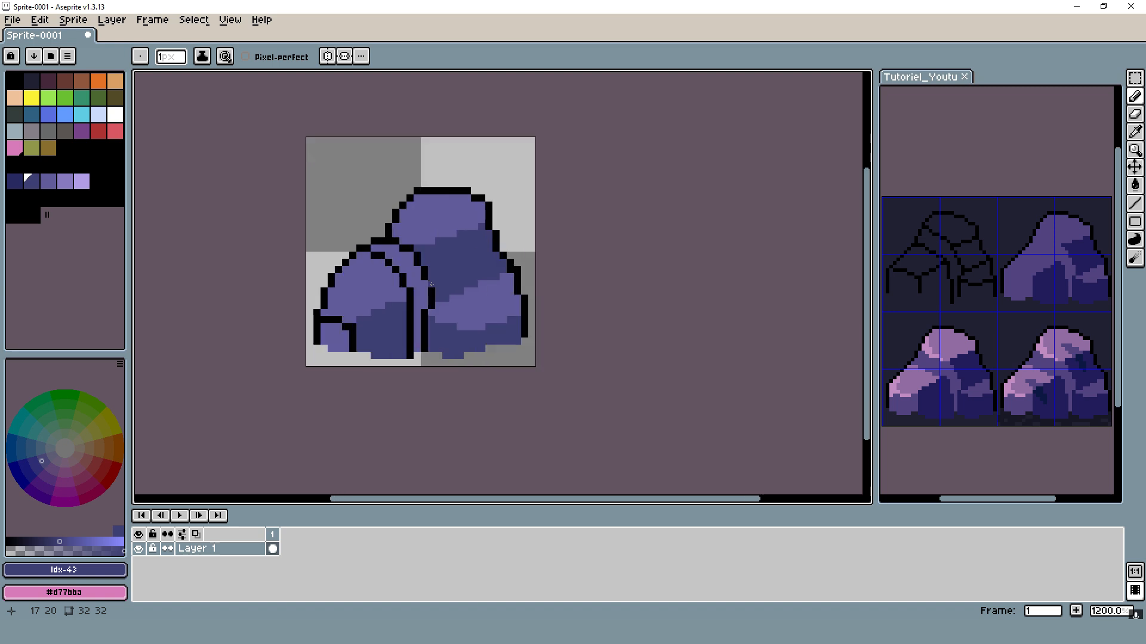
left_click(421, 250, "alt")
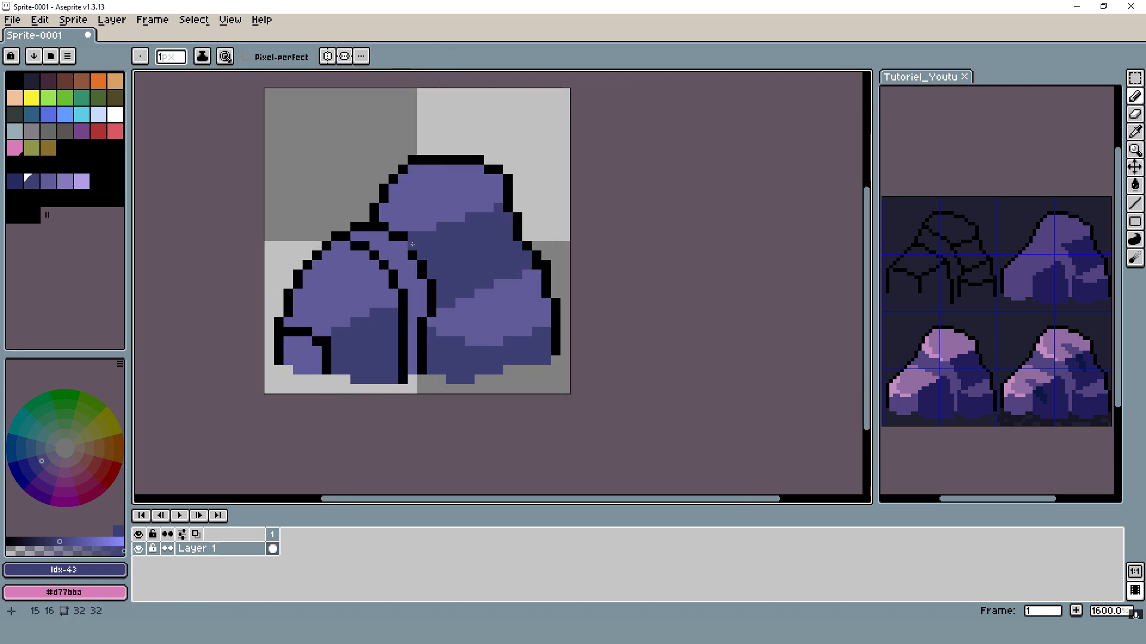
left_click_drag(412, 245, 423, 275)
left_click_drag(431, 283, 423, 372)
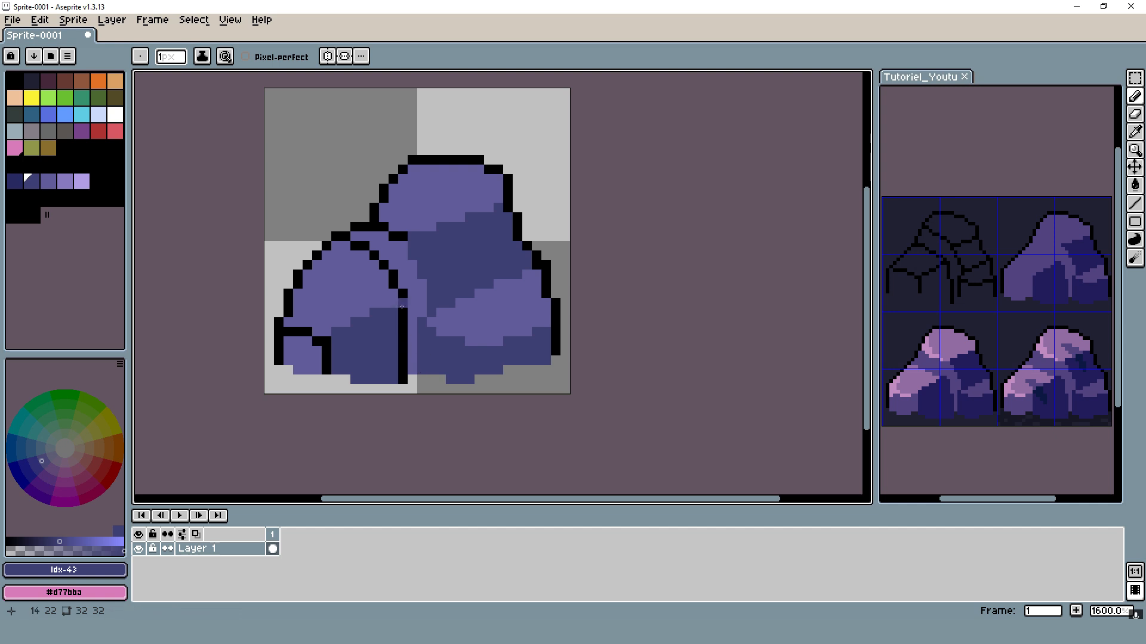
left_click_drag(401, 317, 402, 382)
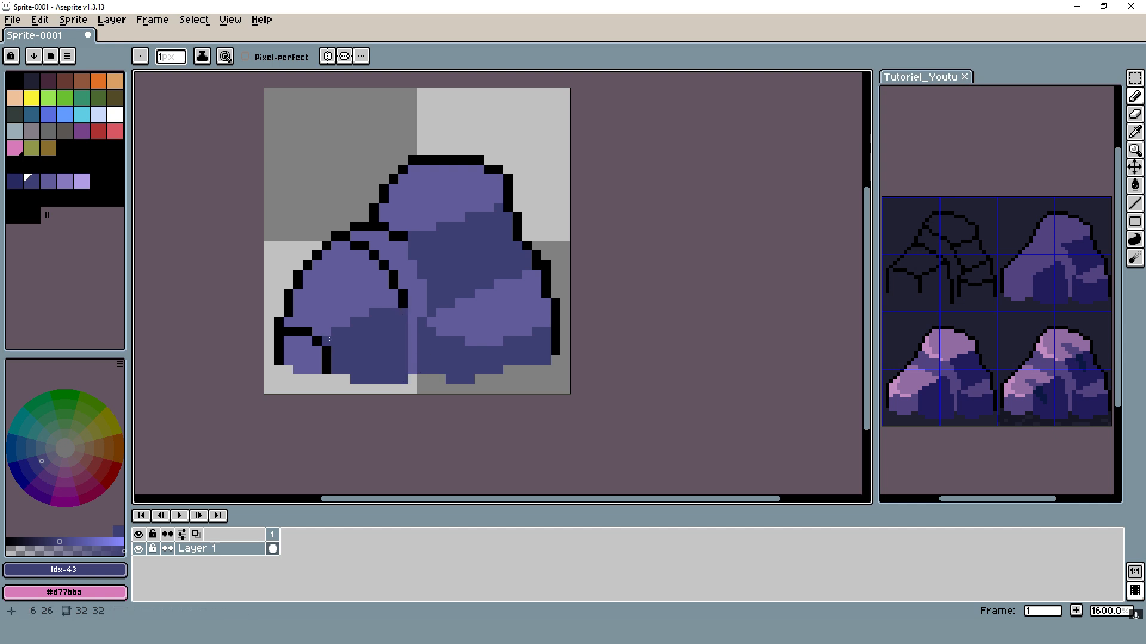
scroll(313, 341, "up", 2)
left_click_drag(339, 361, 342, 392)
Step: Paint over the remaining black lines inside the left boulder, including its curved inner edge, with medium violet #615b9a
left_click(321, 365, "alt")
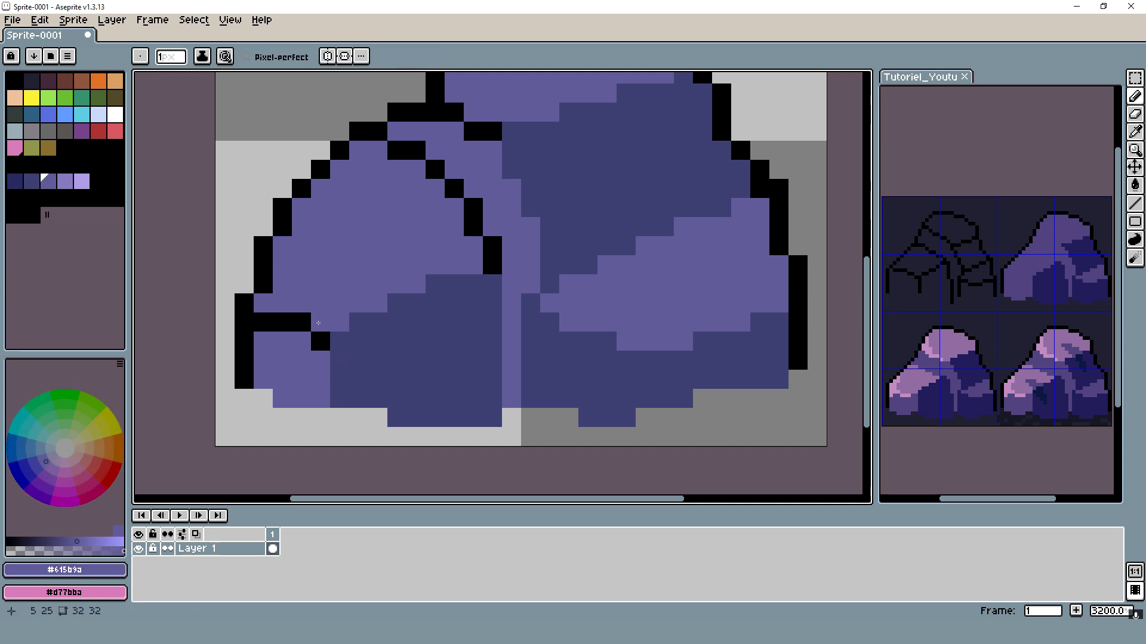
left_click(321, 341)
left_click(295, 317)
left_click_drag(296, 317, 262, 322)
scroll(479, 300, "down", 2)
scroll(510, 286, "up", 2)
mouse_move(456, 279)
left_mouse_down()
mouse_move(418, 205)
mouse_move(361, 166)
left_mouse_up()
Step: Replace the remaining black inner line between the left boulder and the rock's top with the adjacent violet shades
key("alt")
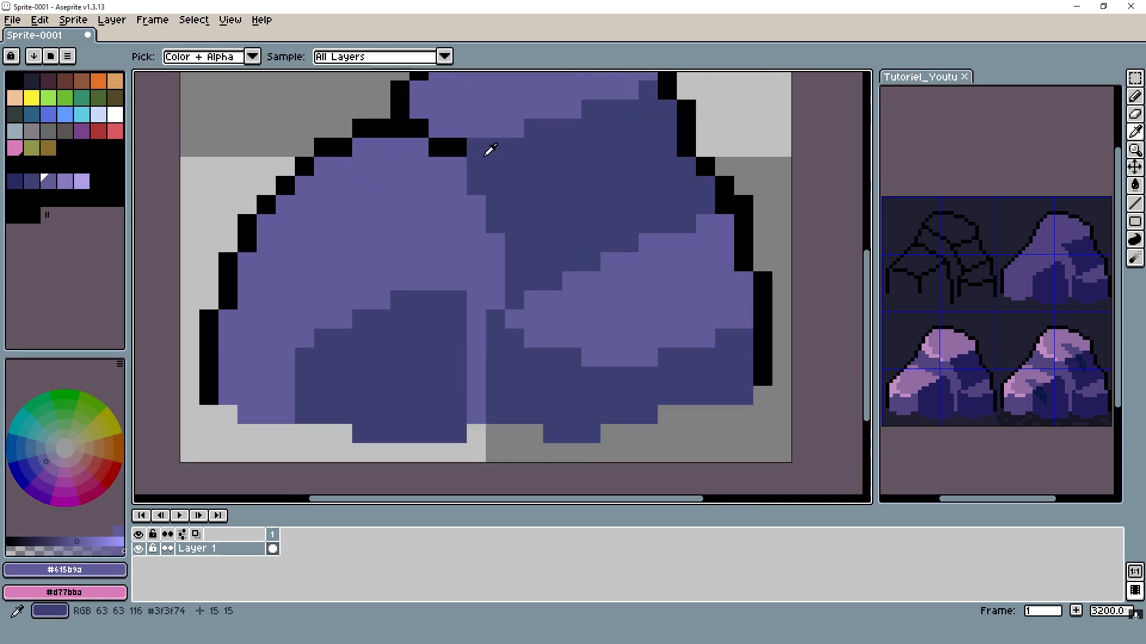
left_click(485, 146, "alt")
left_click(448, 121, "alt")
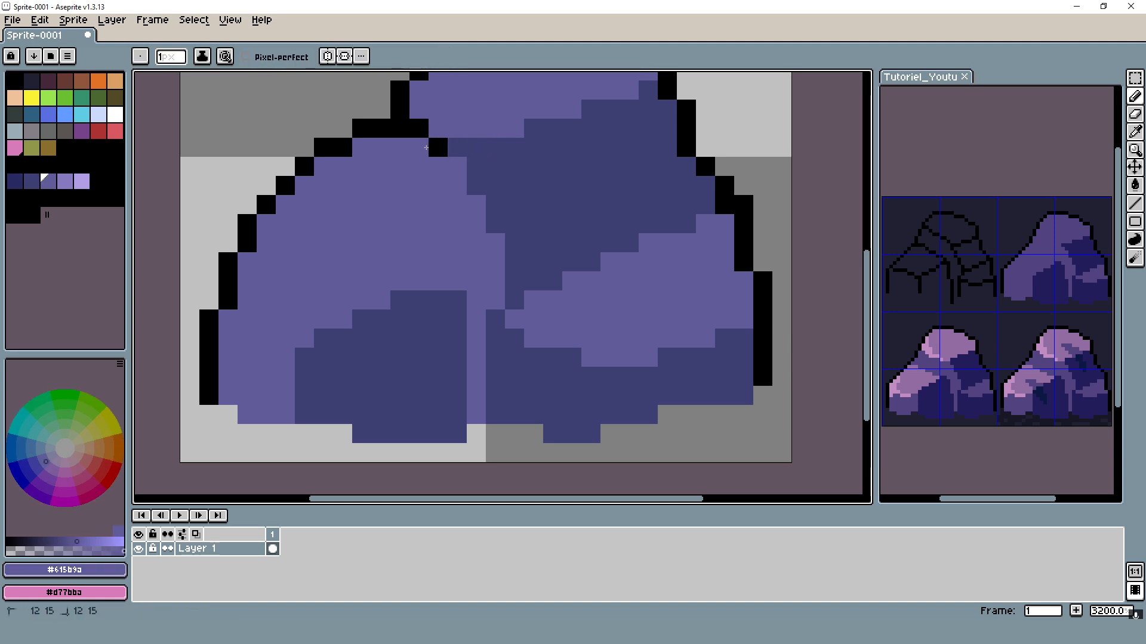
scroll(425, 221, "down", 3)
left_click_drag(460, 197, 478, 214)
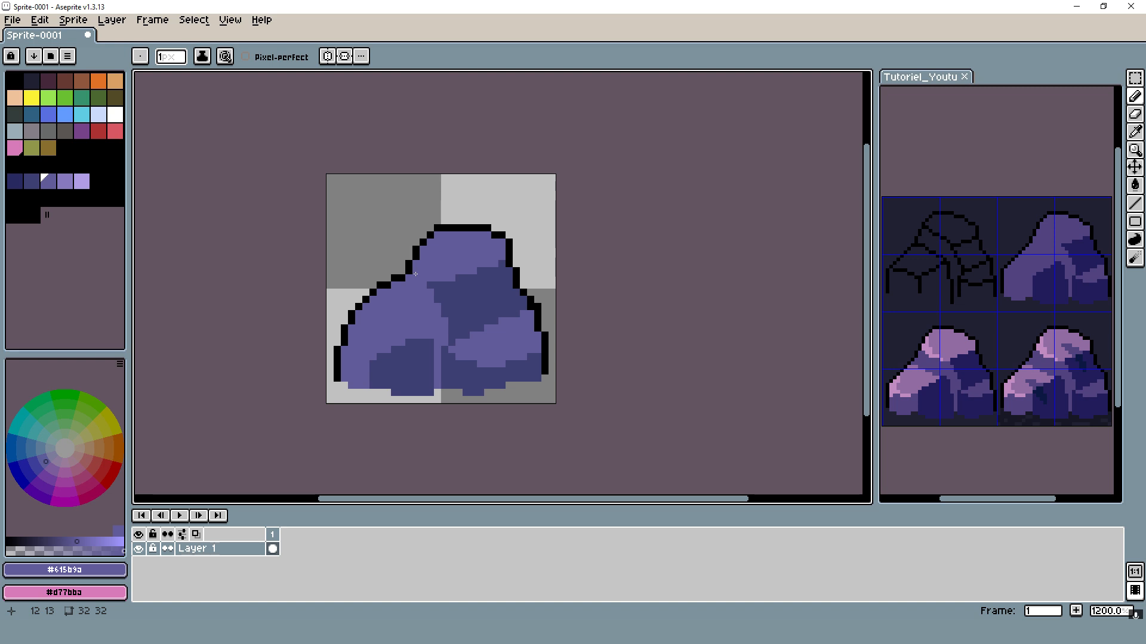
Step: Close off the lower left edge of the rock's top facet with light violet #887ac0 and fill the facet with it
scroll(434, 296, "up", 3)
key("]")
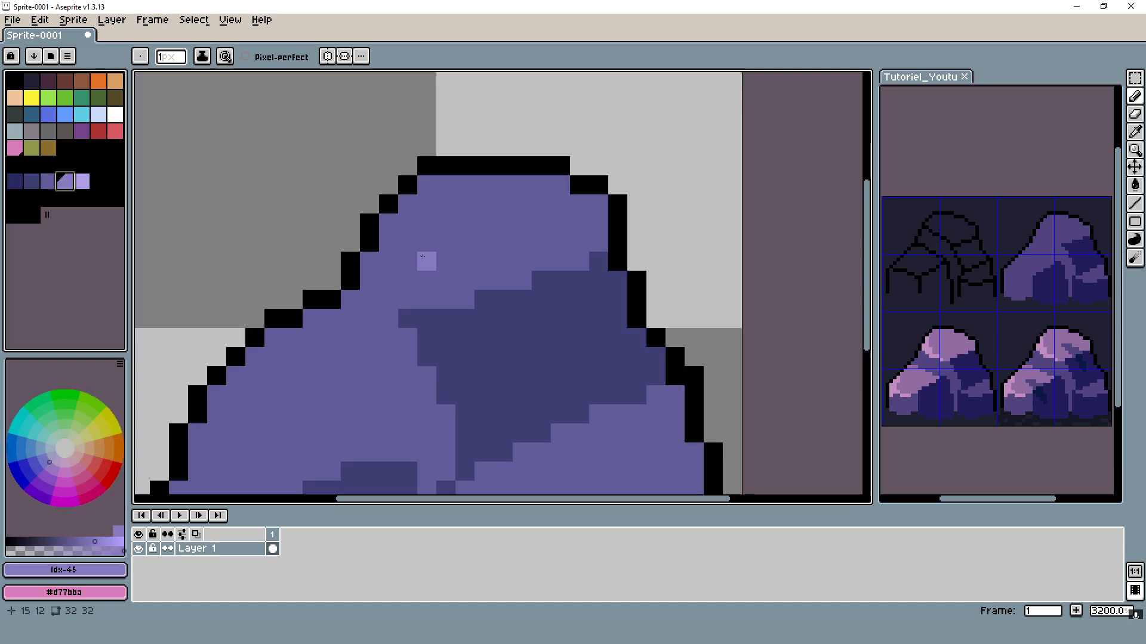
left_click(350, 299)
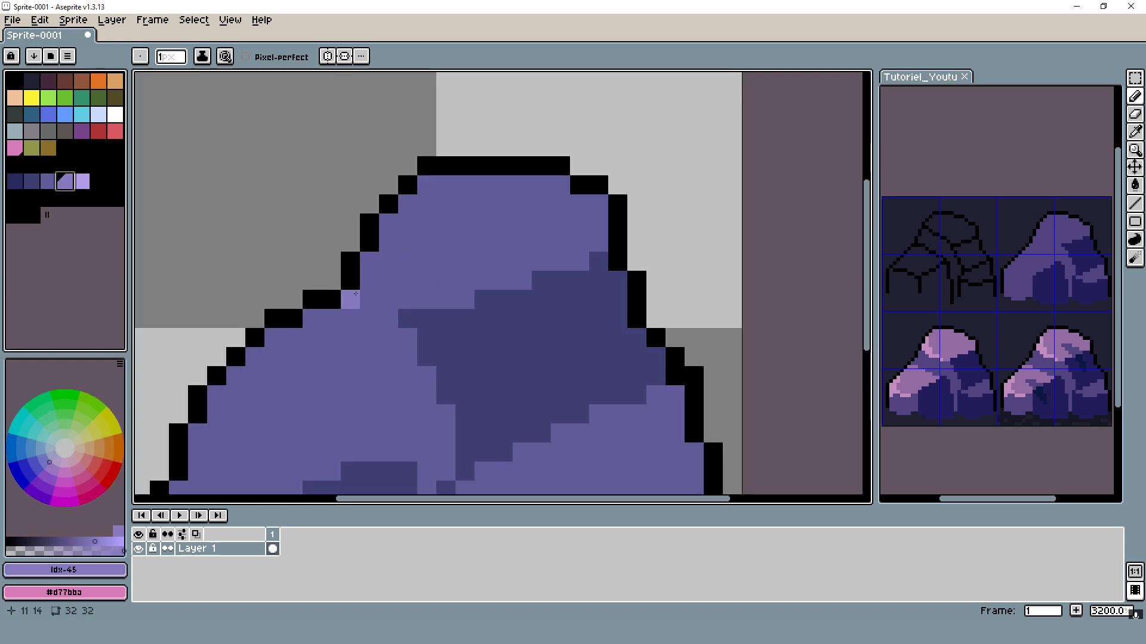
left_click(369, 300)
left_click(388, 320)
key("g")
left_click(417, 272)
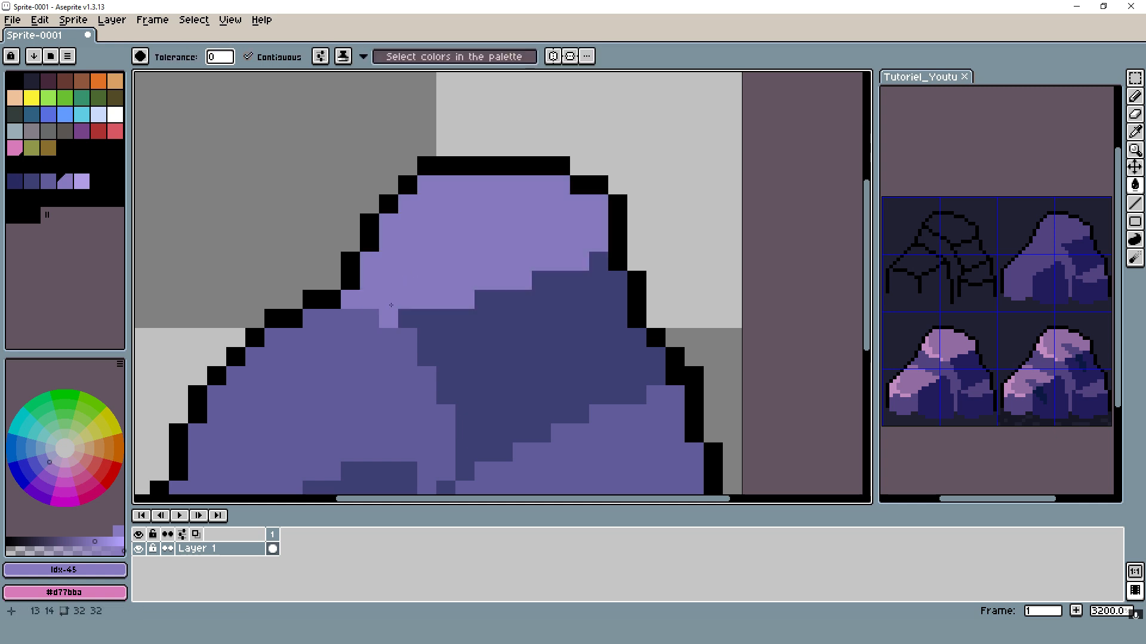
Step: Recolor the lower-left corner pixel of the light top facet with medium violet #615b9a using the Pencil
left_click(360, 322, "alt")
left_click(352, 301)
key("ctrl+z")
key("b")
left_click(352, 301)
left_click(362, 304, "alt")
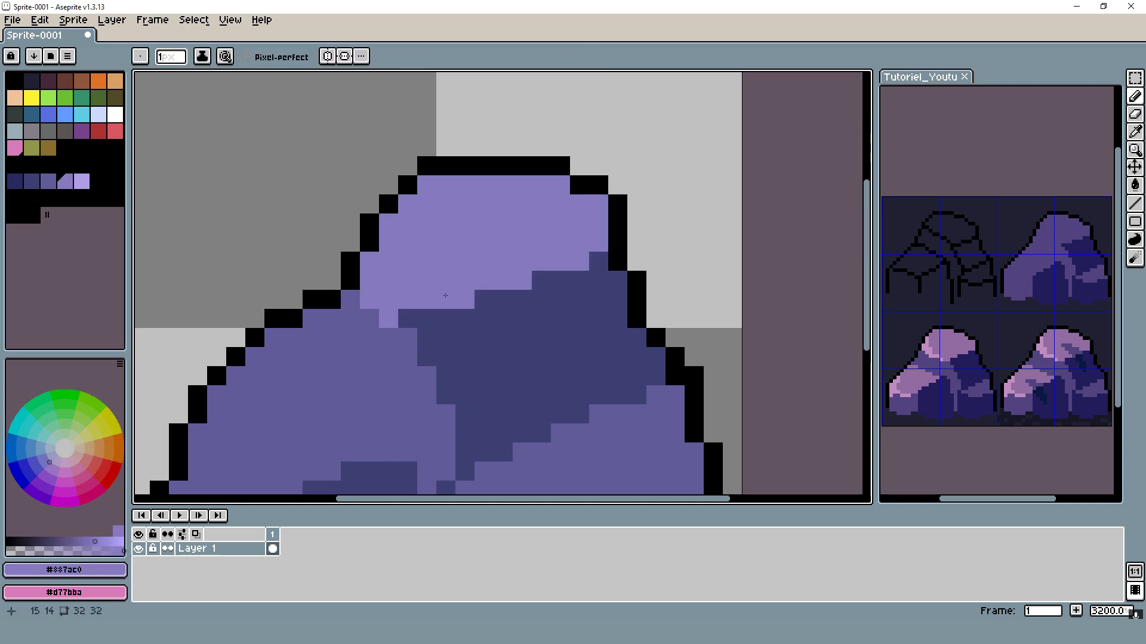
Step: Outline a lit patch on the left boulder's outer side and fill it with light violet #887ac0
scroll(537, 297, "down", 4)
scroll(396, 381, "up", 4)
left_click(451, 363)
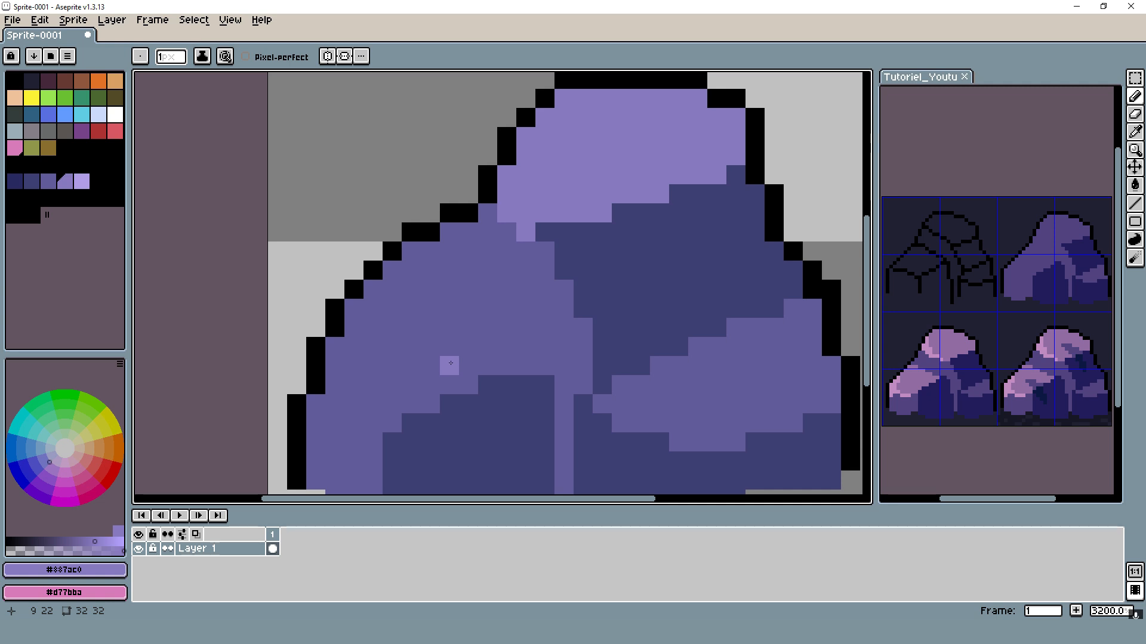
scroll(401, 165, "down", 1)
left_click(337, 358)
left_click(351, 343)
key("g")
left_click(377, 331)
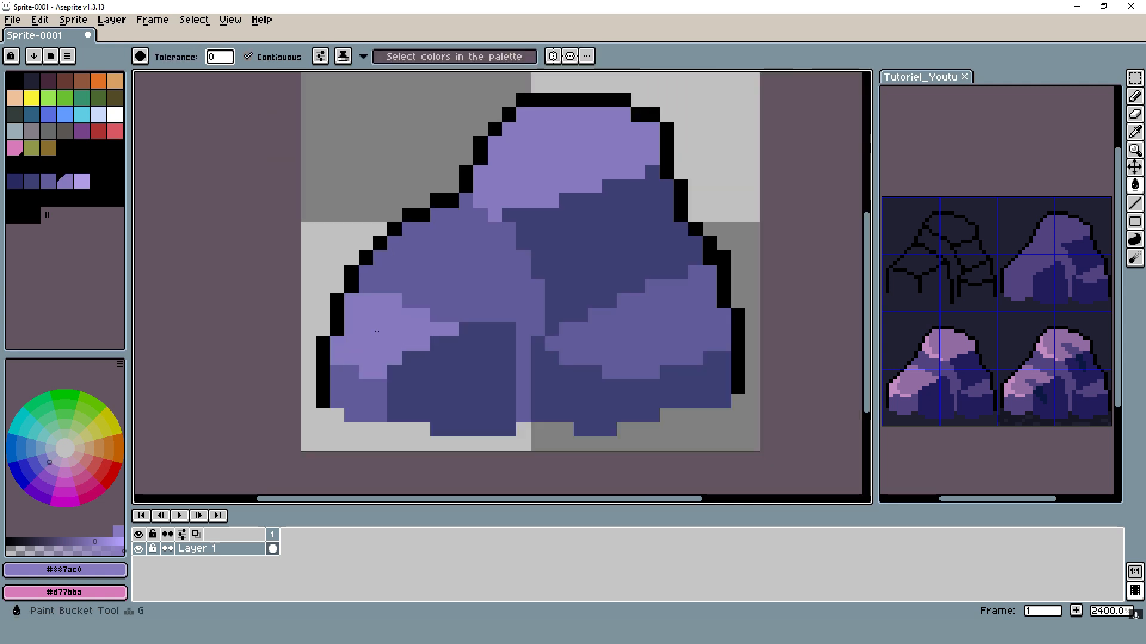
Step: Round the upper-right corner of the left boulder's shadow facet with medium violet #615b9a
scroll(425, 332, "down", 5)
key("b")
scroll(426, 331, "up", 6)
scroll(504, 326, "down", 4)
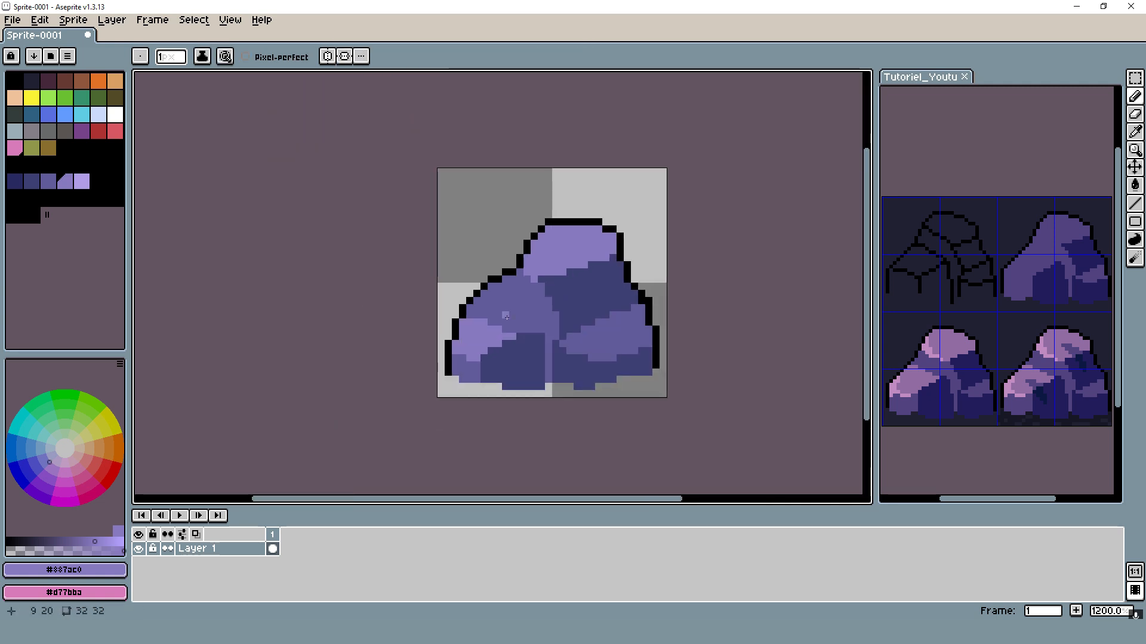
scroll(520, 326, "up", 1)
scroll(520, 325, "up", 1)
left_click(522, 326, "alt")
left_click(550, 343)
scroll(501, 284, "down", 4)
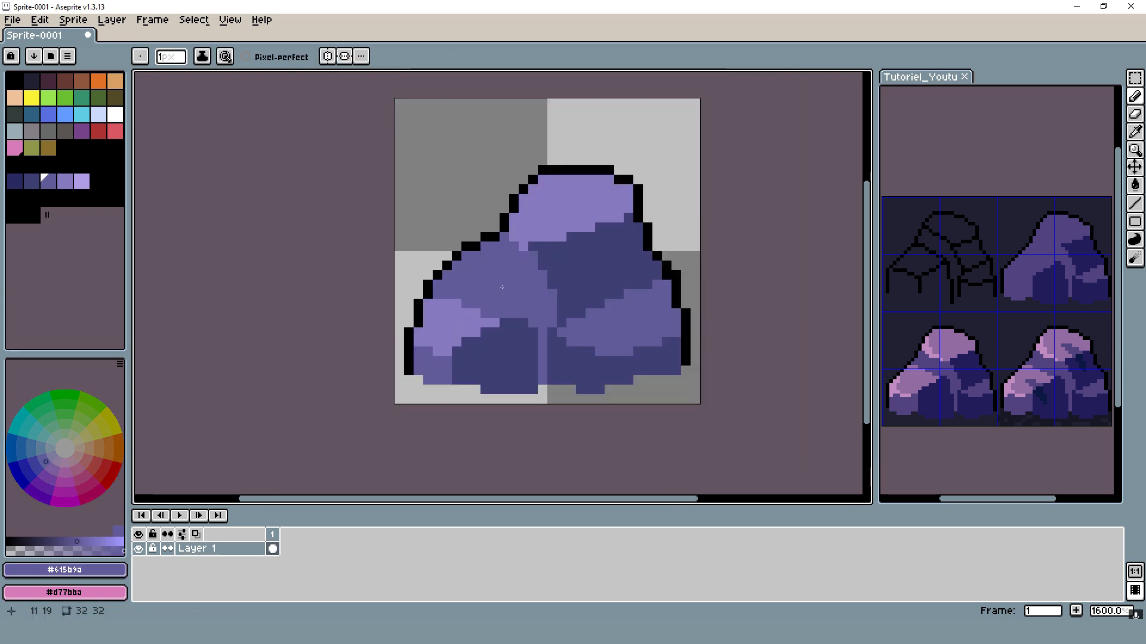
scroll(520, 282, "up", 4)
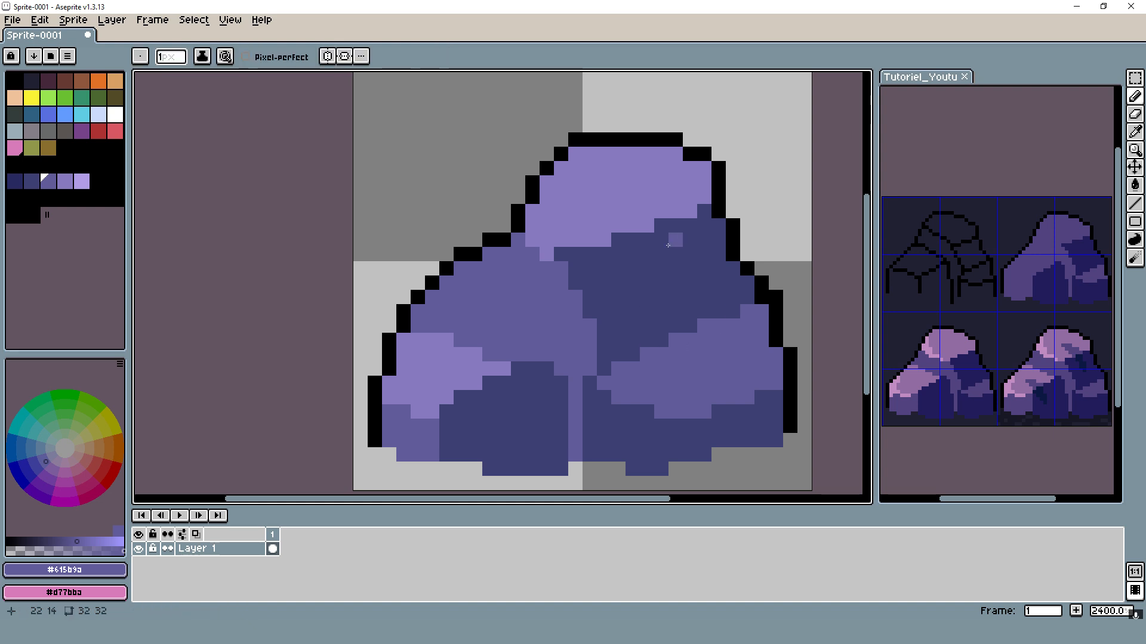
left_click_drag(602, 296, 583, 328)
key("ctrl+z")
Step: Paint lightest violet highlight pixels, palette index 46, along the lower-left edge of the top facet
left_click(575, 307)
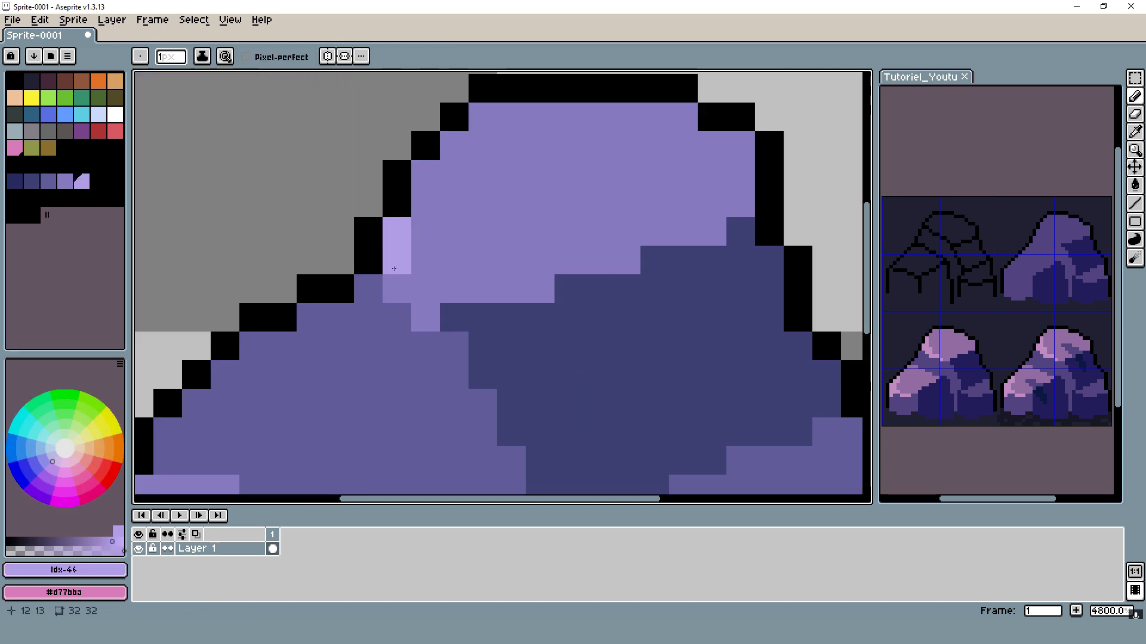
left_click(398, 290)
left_click(421, 311)
left_click(417, 293)
left_click(454, 289)
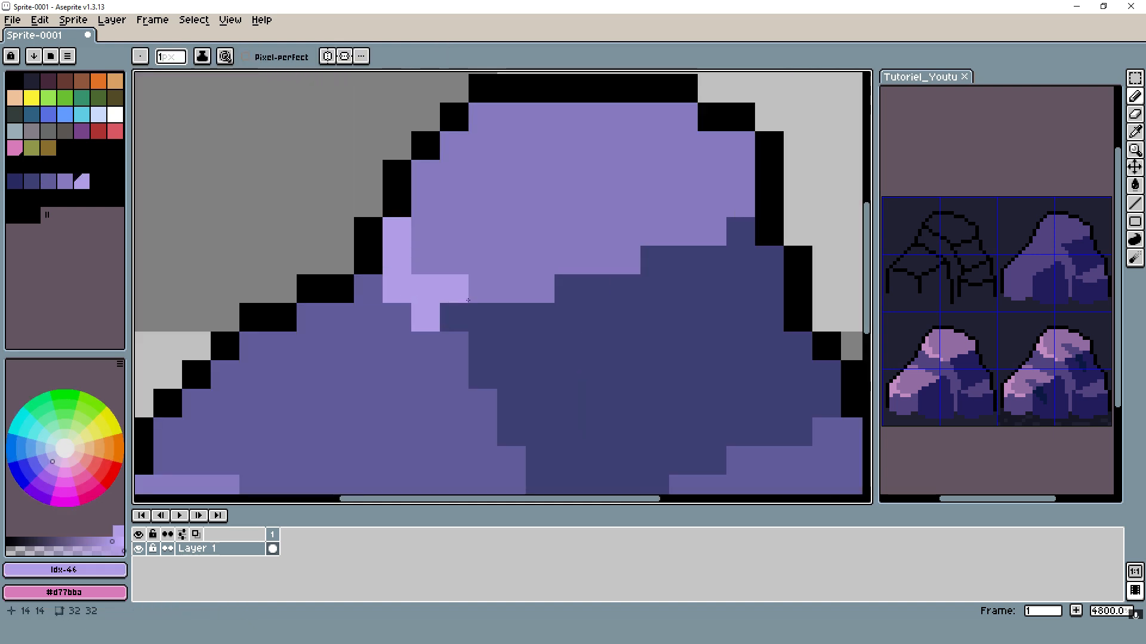
scroll(637, 300, "down", 5)
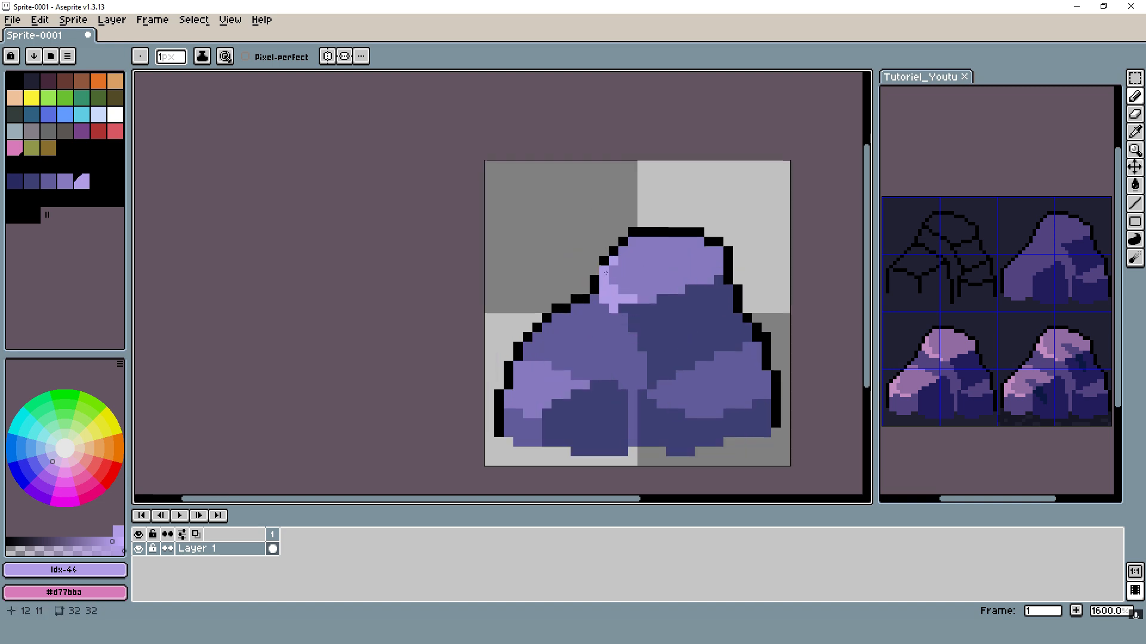
Step: Add lightest violet highlight pixels, palette index 46, along the outer edge of the left boulder's lit patch
left_click(509, 397)
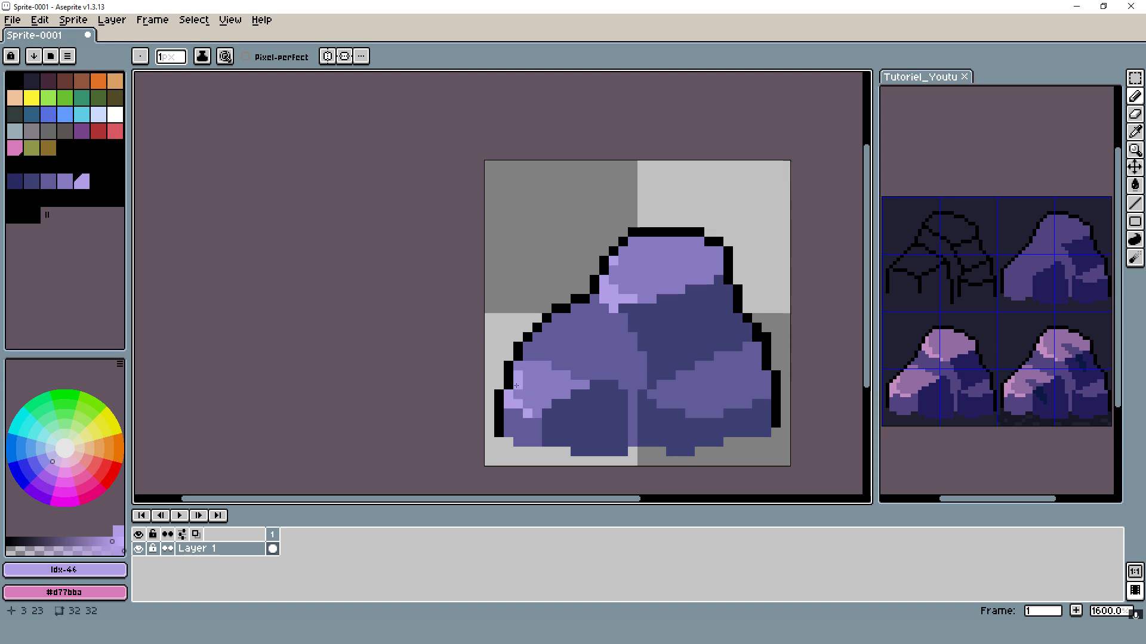
left_click(526, 402)
scroll(554, 402, "down", 6)
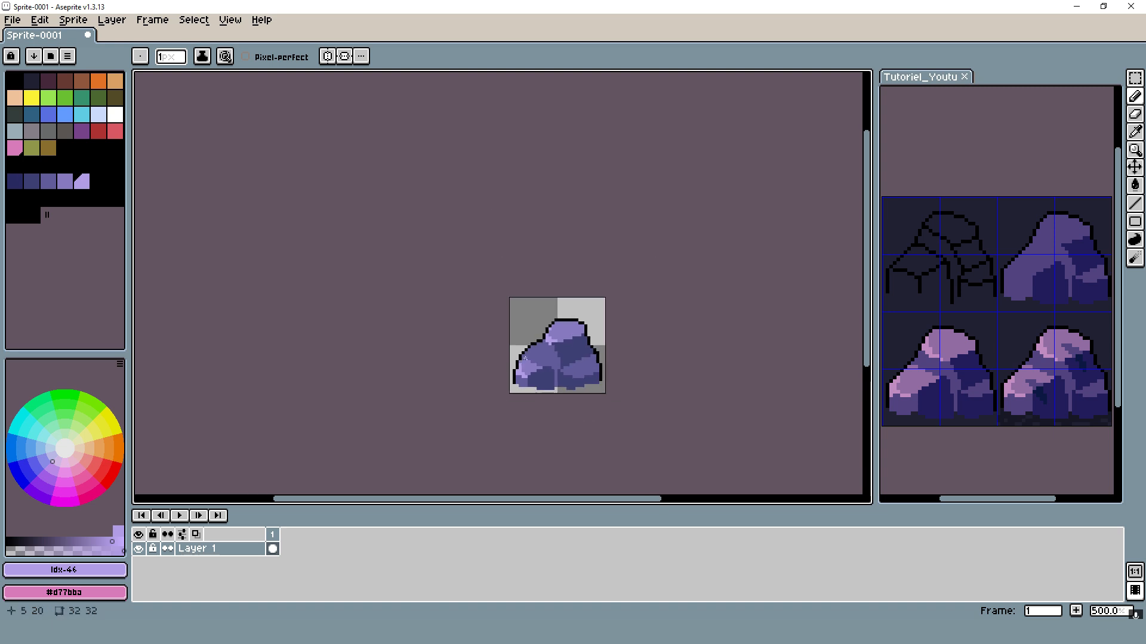
scroll(555, 352, "up", 8)
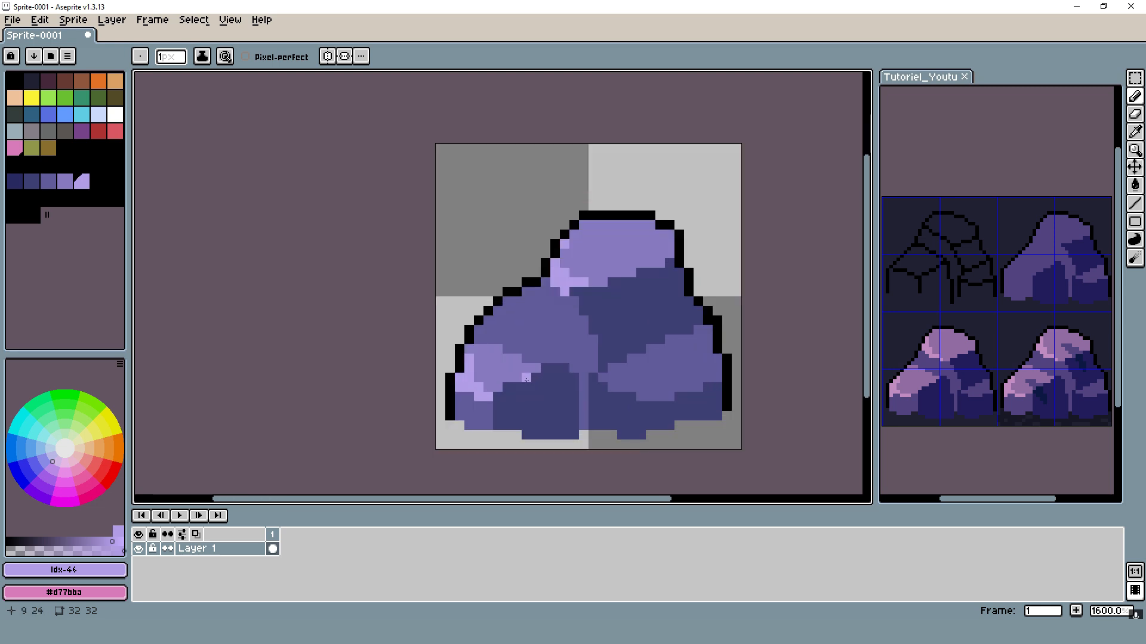
Step: Break up the left boulder's lit patch with #615b9a pixels and deepen the shadow beneath it with darkest blue-violet #292a61
left_click(487, 374, "alt")
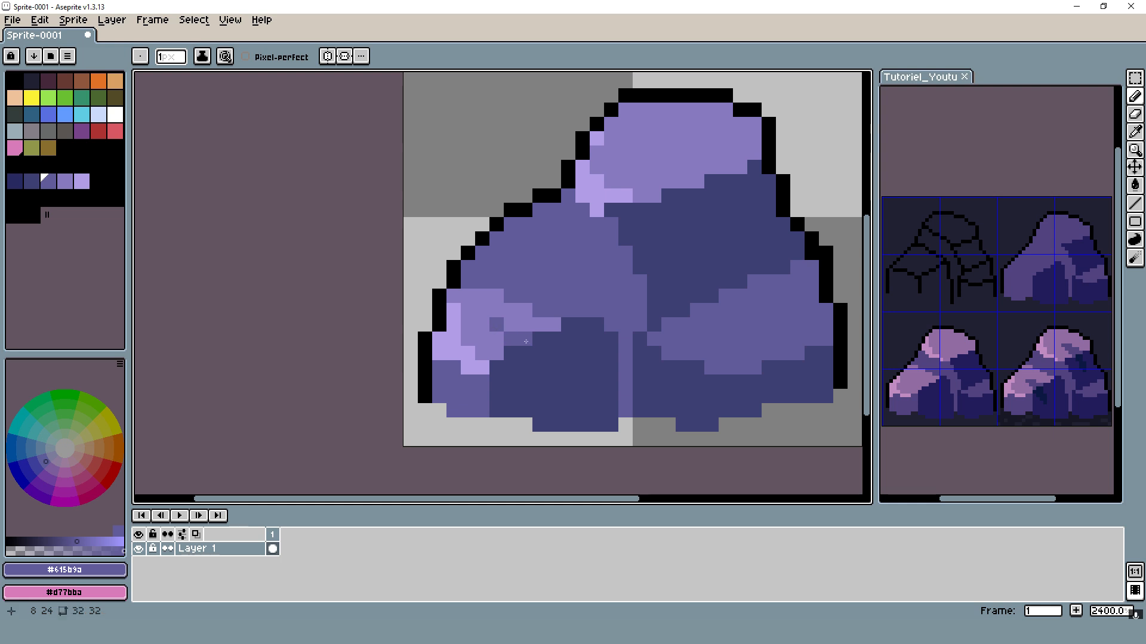
key("alt")
left_click(521, 355, "alt")
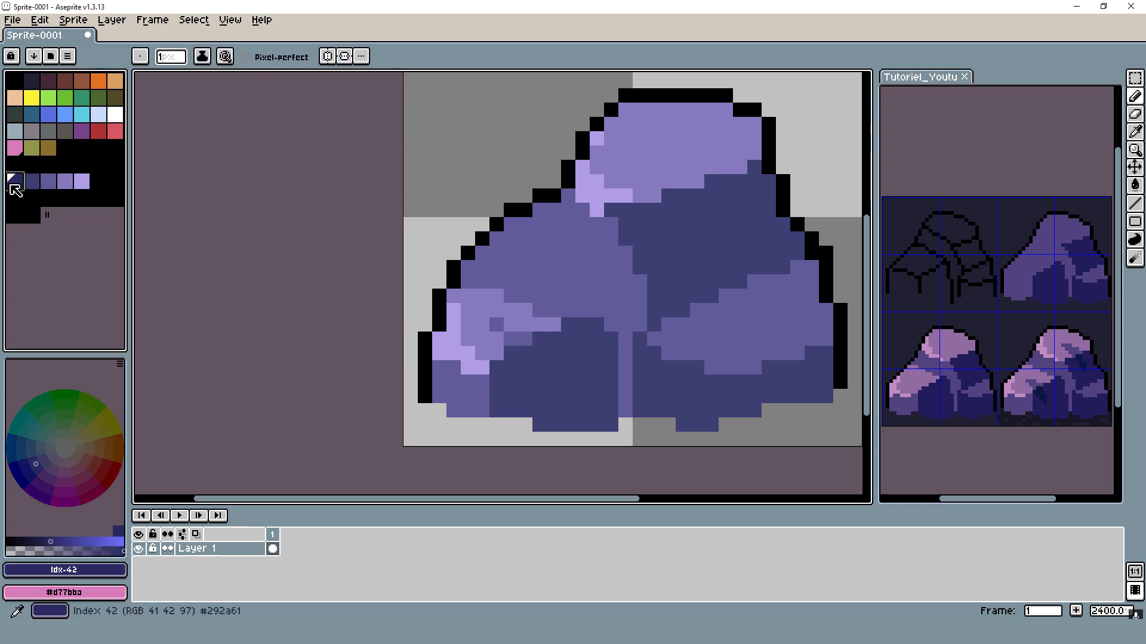
left_click_drag(525, 353, 537, 353)
left_click(552, 354)
left_click(540, 365)
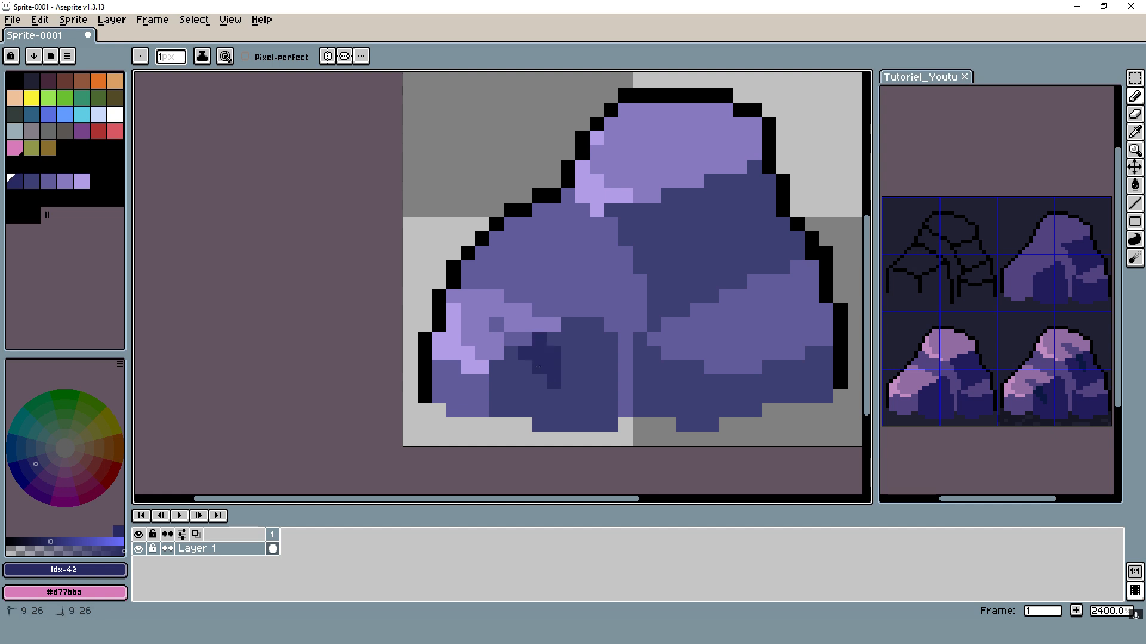
left_click(514, 351)
left_click(514, 341)
scroll(521, 324, "down", 6)
scroll(576, 304, "up", 3)
scroll(578, 303, "up", 1)
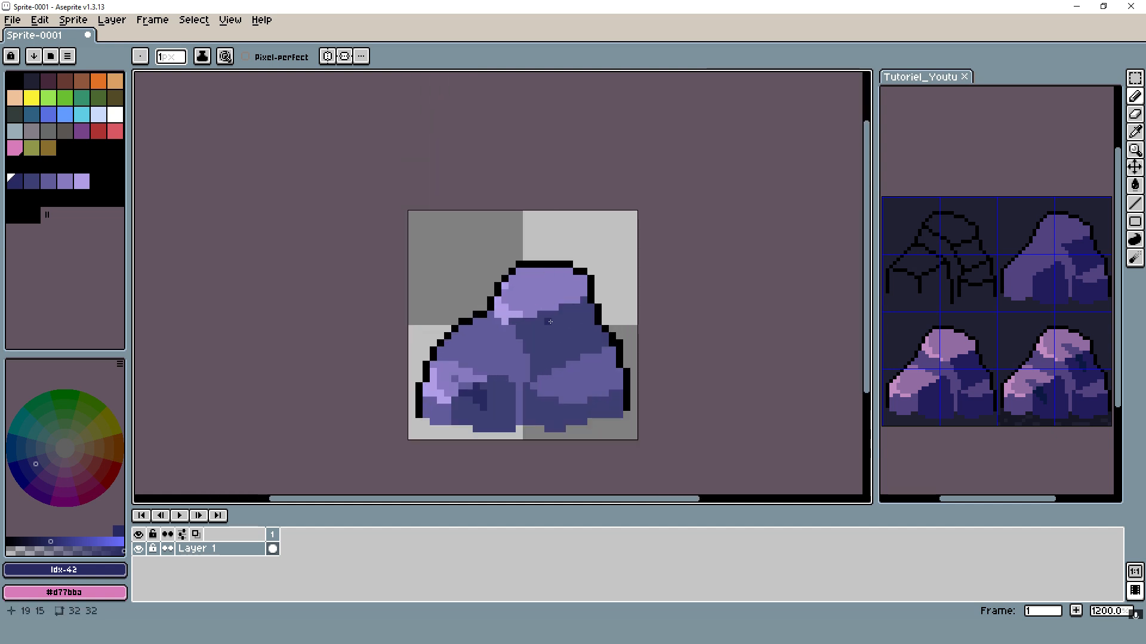
Step: Add darkest #292a61 pixels to the upper-right shadow facet's top edge and #615b9a transition pixels on the light facet above
left_click(560, 312)
scroll(566, 332, "up", 4)
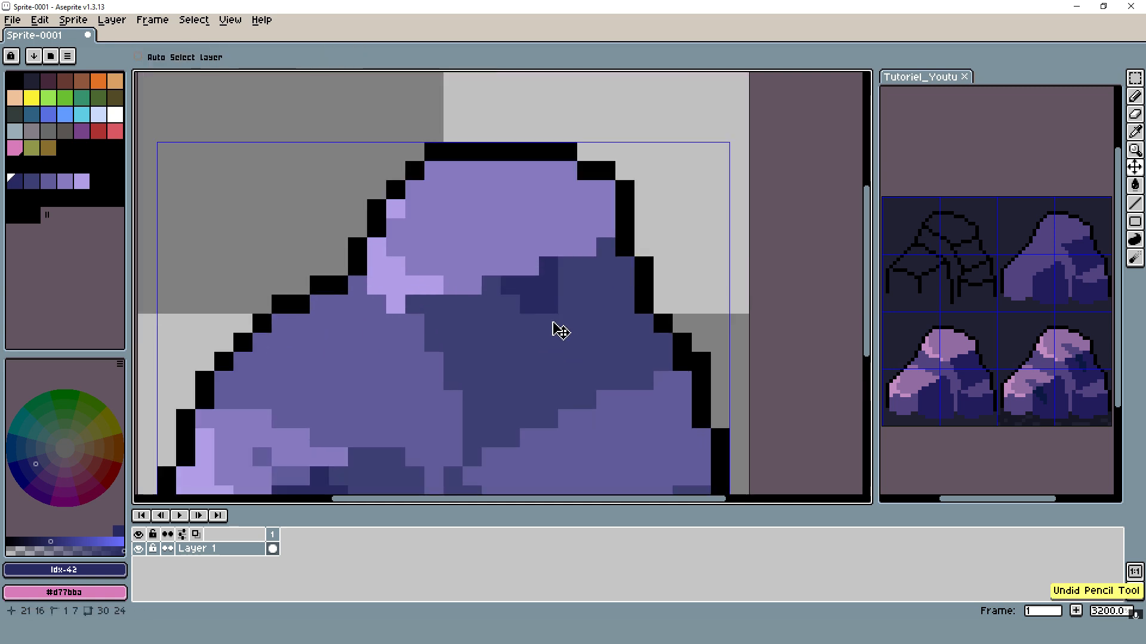
left_click(469, 381, "alt")
left_click(511, 265)
left_click(530, 266)
left_click(529, 247)
scroll(529, 247, "down", 4)
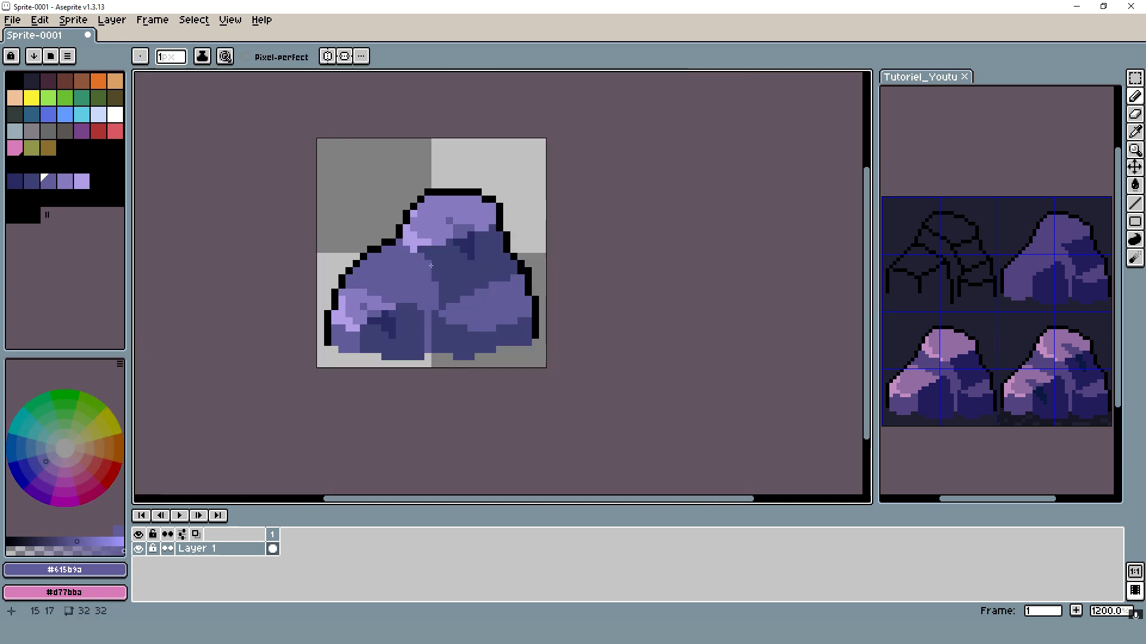
Step: Draw a curved dark blue-violet #3f3f74 crack over the left boulder, from its shadow facet up to the outline
scroll(382, 381, "up", 4)
left_click(382, 381, "alt")
mouse_move(384, 355)
left_mouse_down()
mouse_move(384, 334)
mouse_move(364, 352)
mouse_move(358, 317)
mouse_move(289, 259)
left_mouse_up()
left_click(317, 289)
scroll(412, 329, "down", 10)
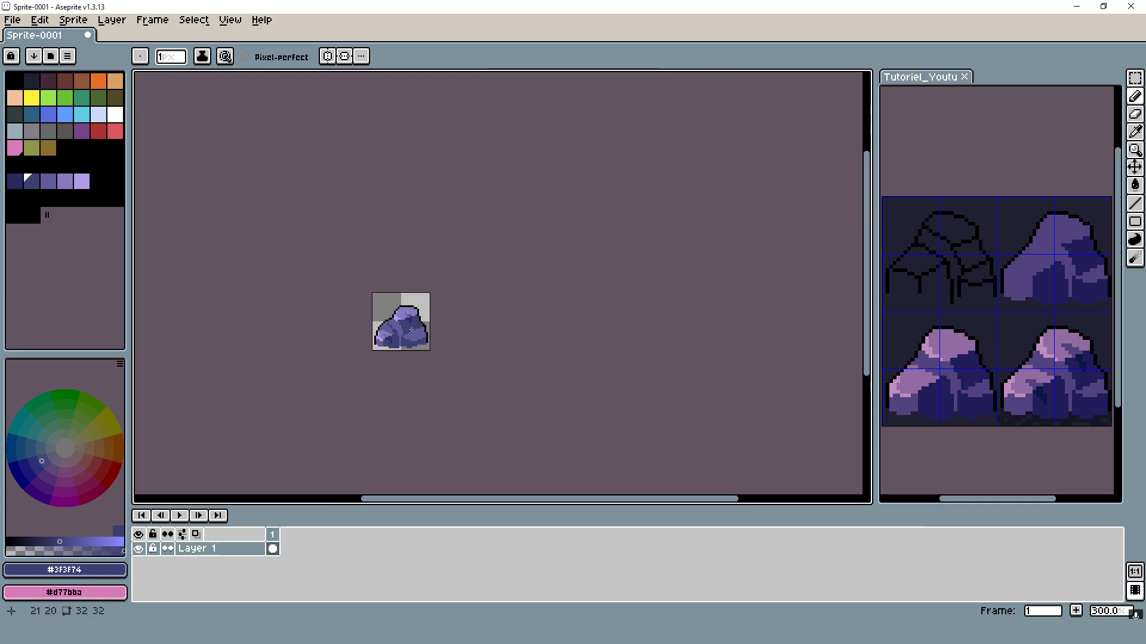
scroll(411, 330, "up", 9)
scroll(443, 316, "down", 8)
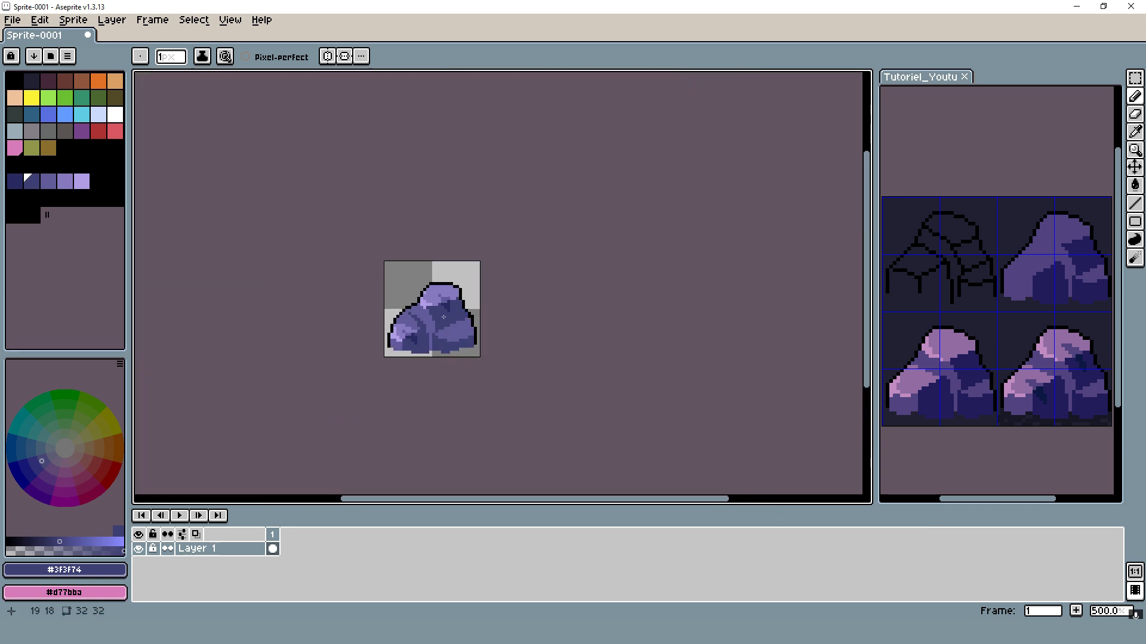
scroll(443, 317, "up", 5)
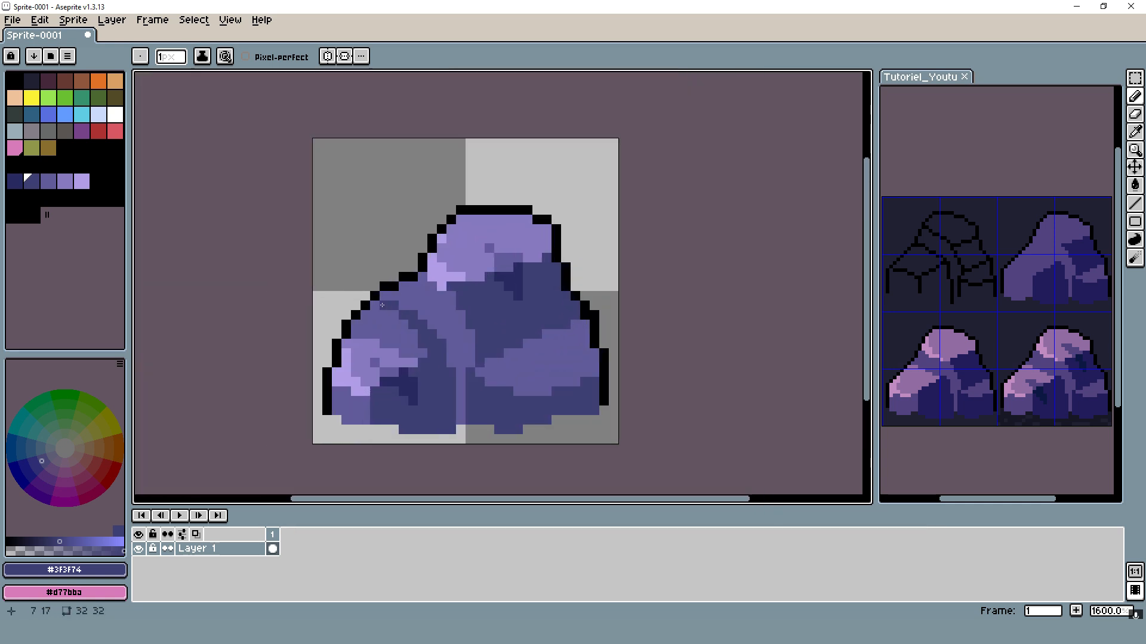
left_click_drag(382, 305, 375, 305)
Step: Fill the area of the left boulder enclosed by the curved crack with light violet #887ac0
left_click(365, 350, "alt")
key("g")
left_click(382, 329)
scroll(382, 328, "down", 6)
scroll(388, 329, "up", 7)
Step: Add medium violet #615b9a texture pixels to the lower part of the left boulder's lit area
key("b")
left_click(343, 385, "alt")
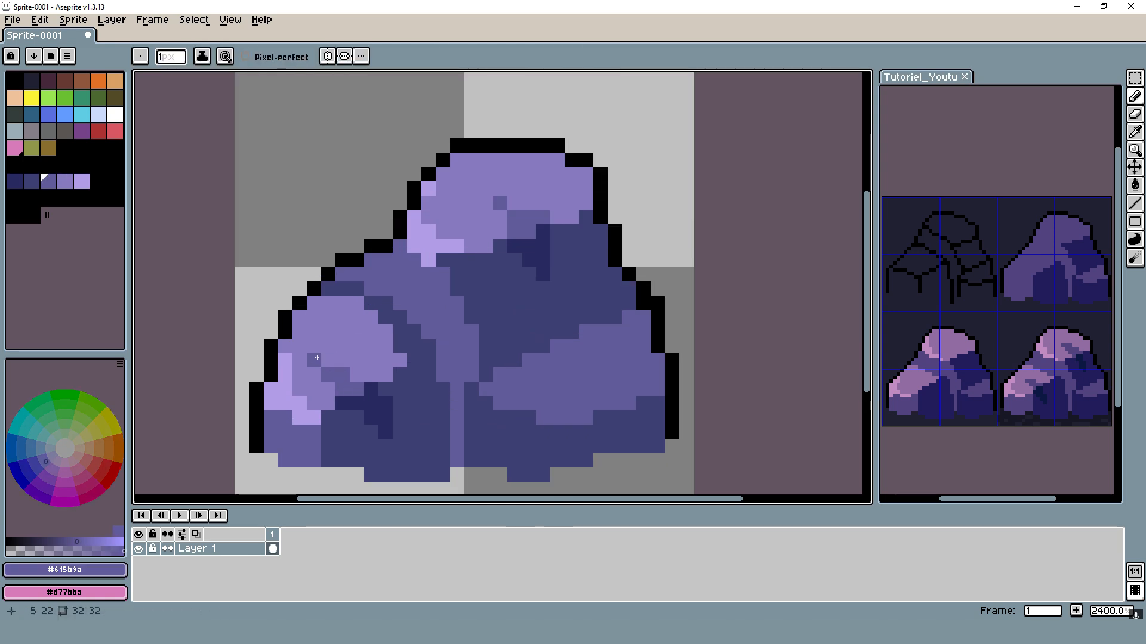
left_click(371, 372)
left_click(370, 361)
left_click(357, 347)
scroll(345, 319, "down", 5)
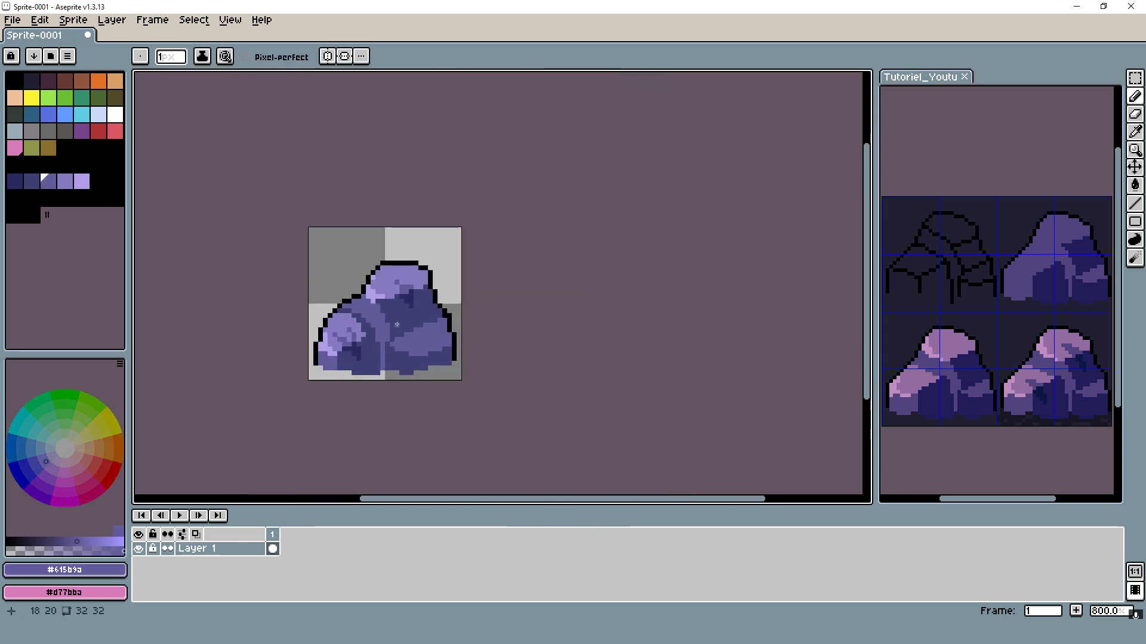
scroll(425, 330, "down", 2)
scroll(403, 331, "up", 5)
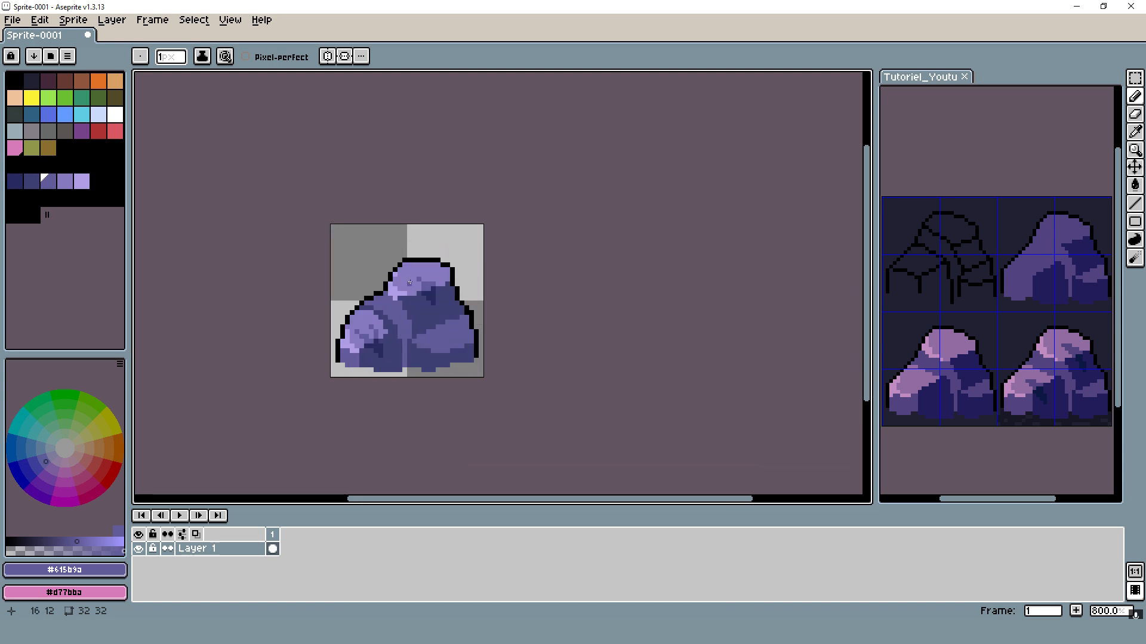
Step: Accent the right front facet with light violet pixels along its lower edge and darkest #292a61 pixels along its upper edge
left_click(487, 340, "alt")
scroll(500, 400, "up", 3)
left_click(506, 357)
left_click(550, 344)
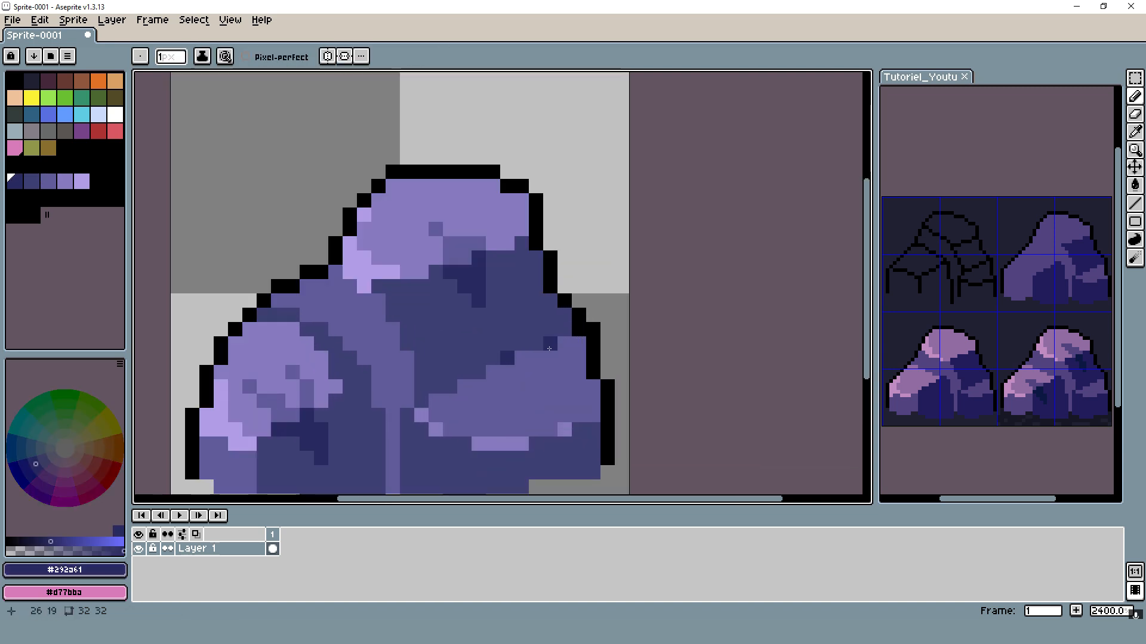
left_click(454, 383)
Step: Add darkest #292a61 pixels along the bottom edge of the rock
left_click_drag(406, 430, 541, 348)
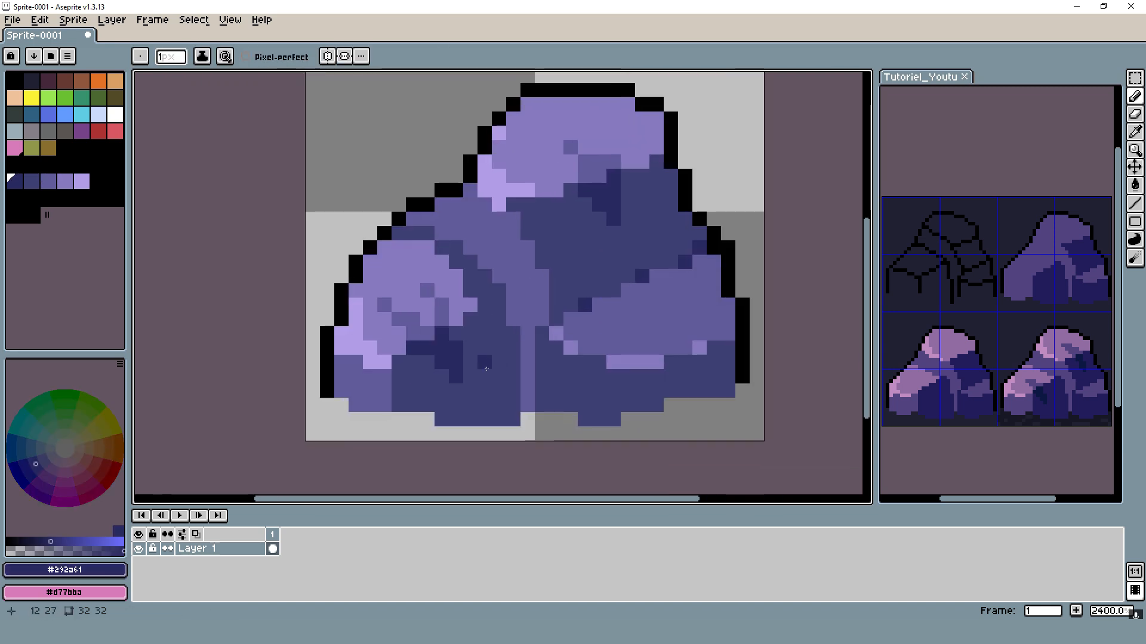
left_click(514, 419)
left_click_drag(542, 407, 585, 419)
left_click_drag(628, 408, 645, 410)
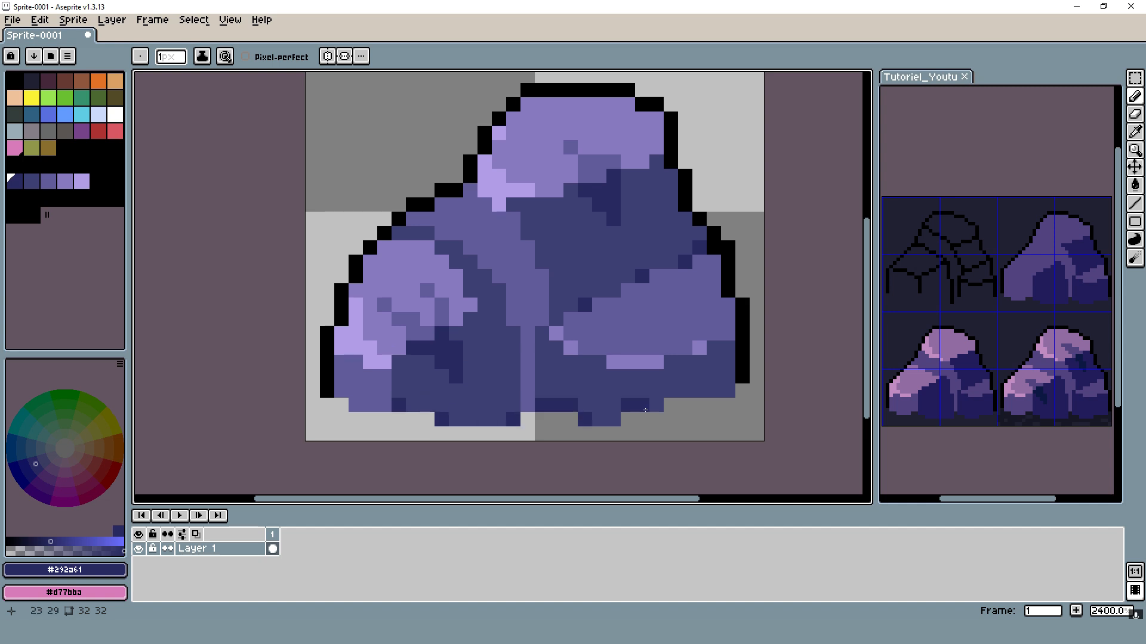
scroll(682, 387, "down", 8)
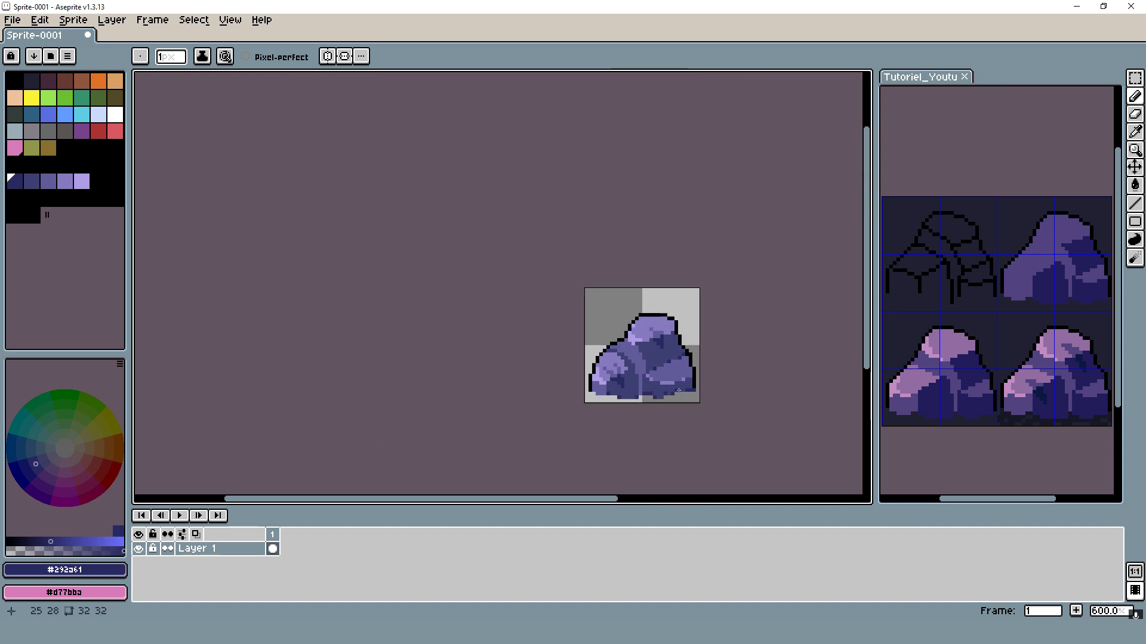
Step: Fill the rock's black outline with the darkest blue-violet #292a61
scroll(686, 377, "up", 6)
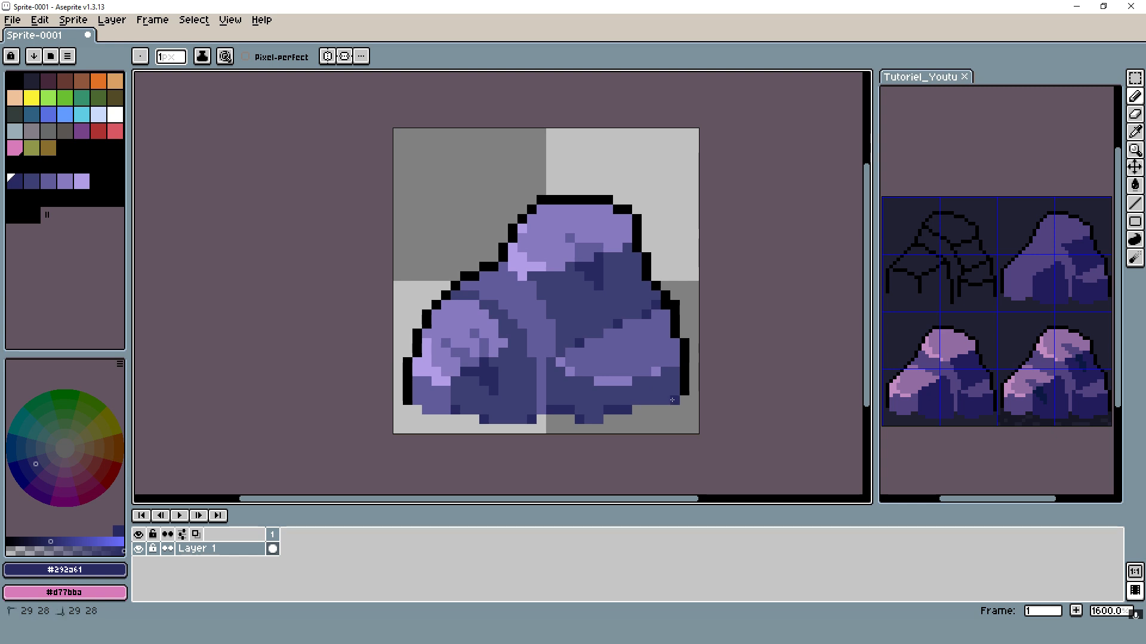
key("g")
scroll(595, 269, "down", 3)
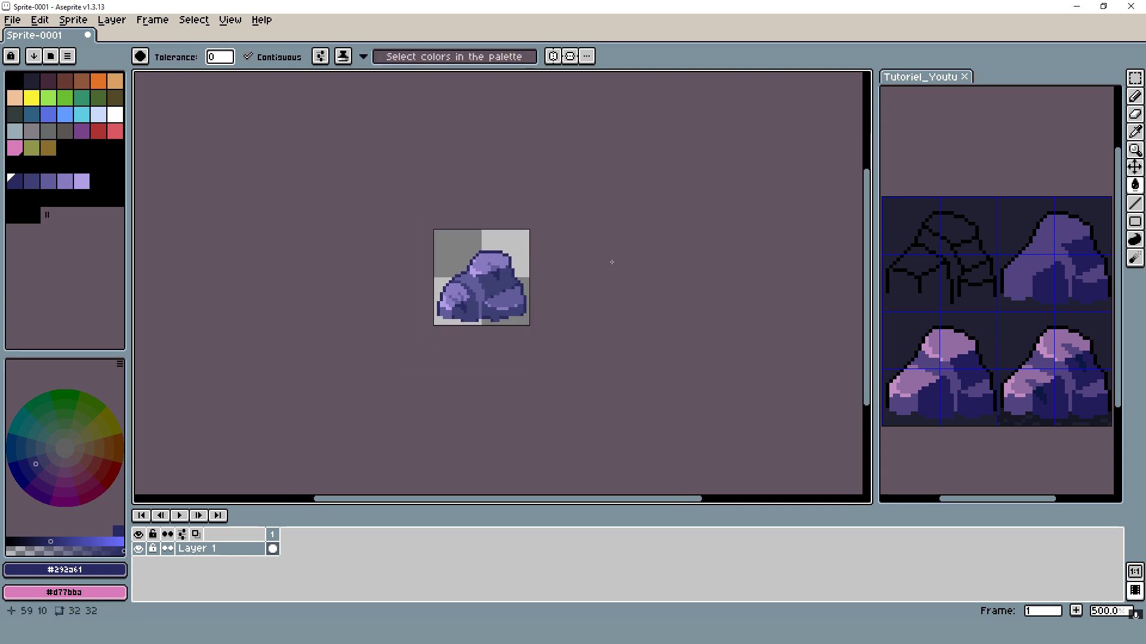
scroll(453, 322, "up", 1)
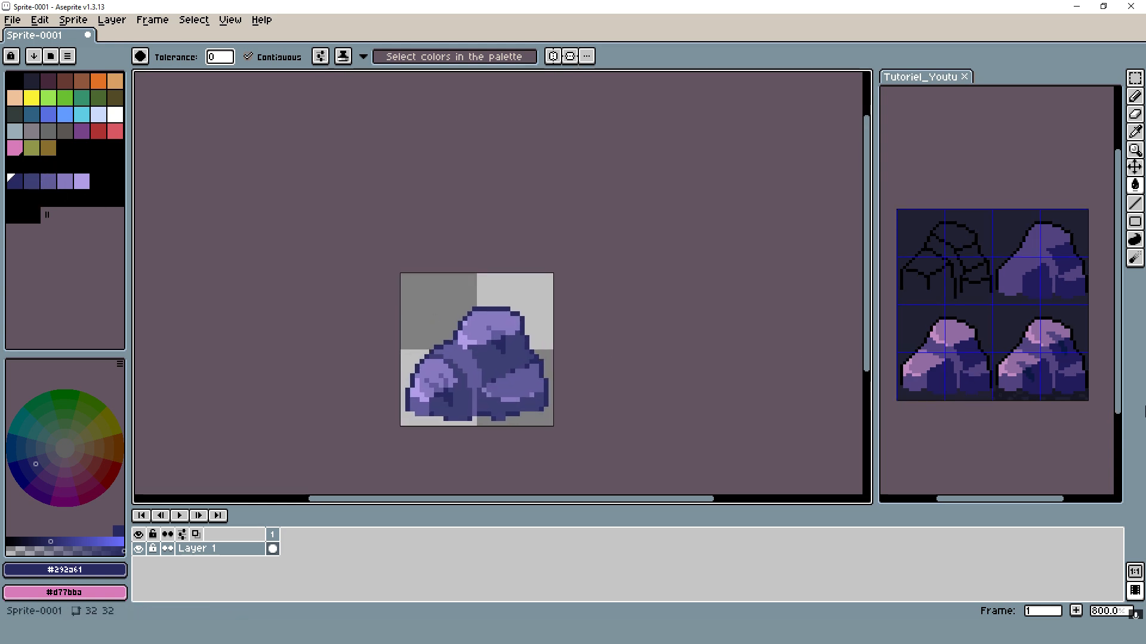
scroll(513, 364, "up", 2)
scroll(481, 309, "down", 2)
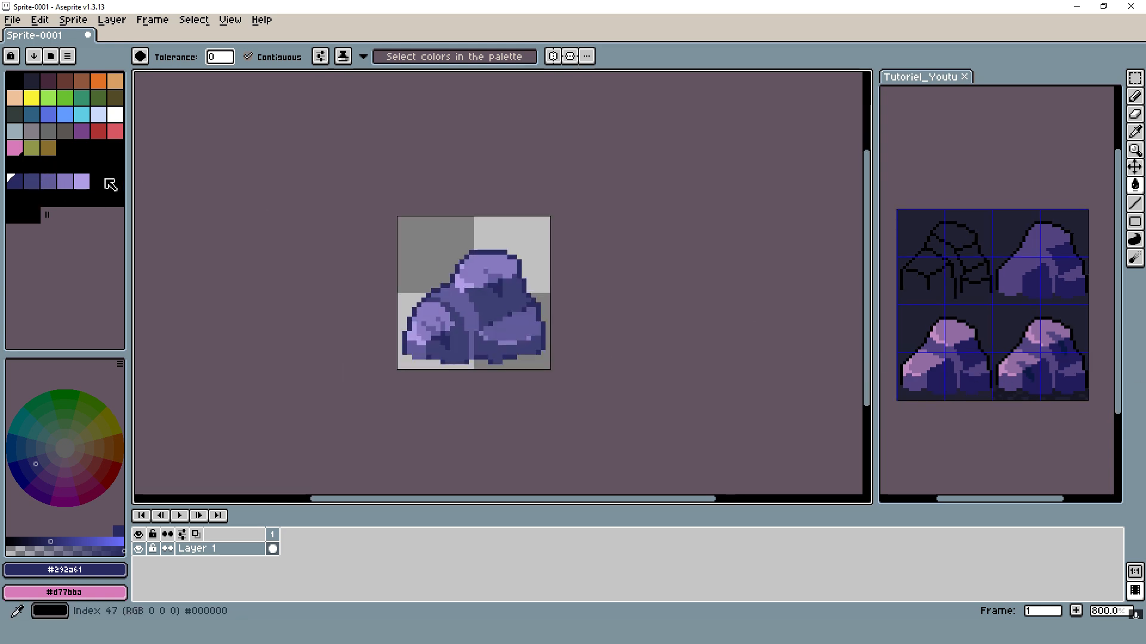
Step: Edit the ramp's darkest palette colour #292a61 in HSV and set its saturation to 68
double_click(21, 184)
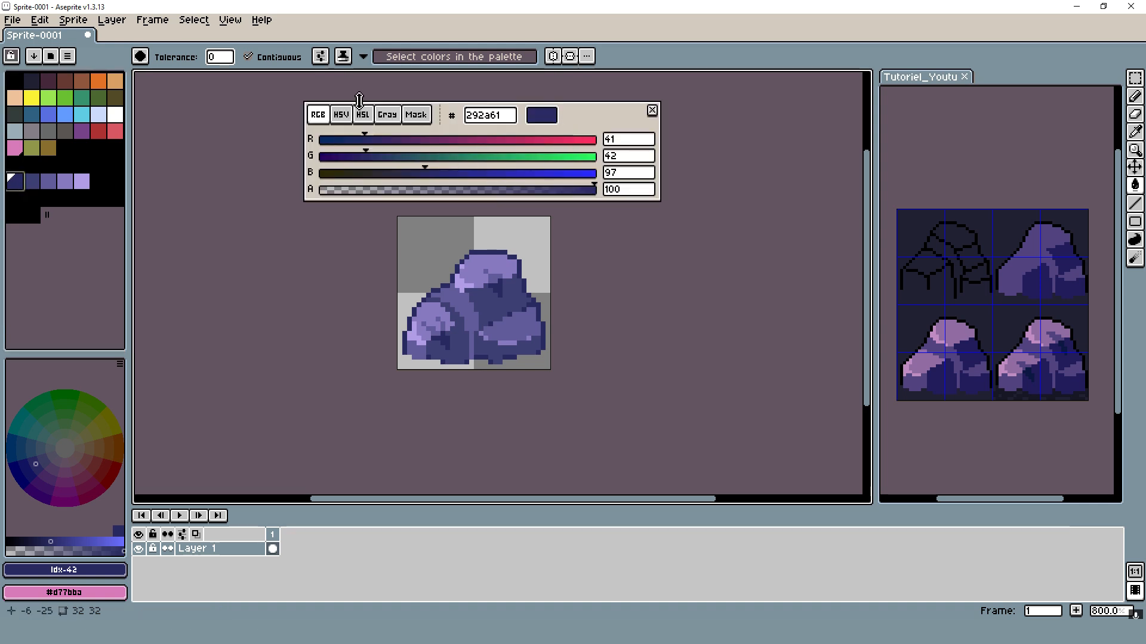
left_click(344, 116)
left_click(648, 161)
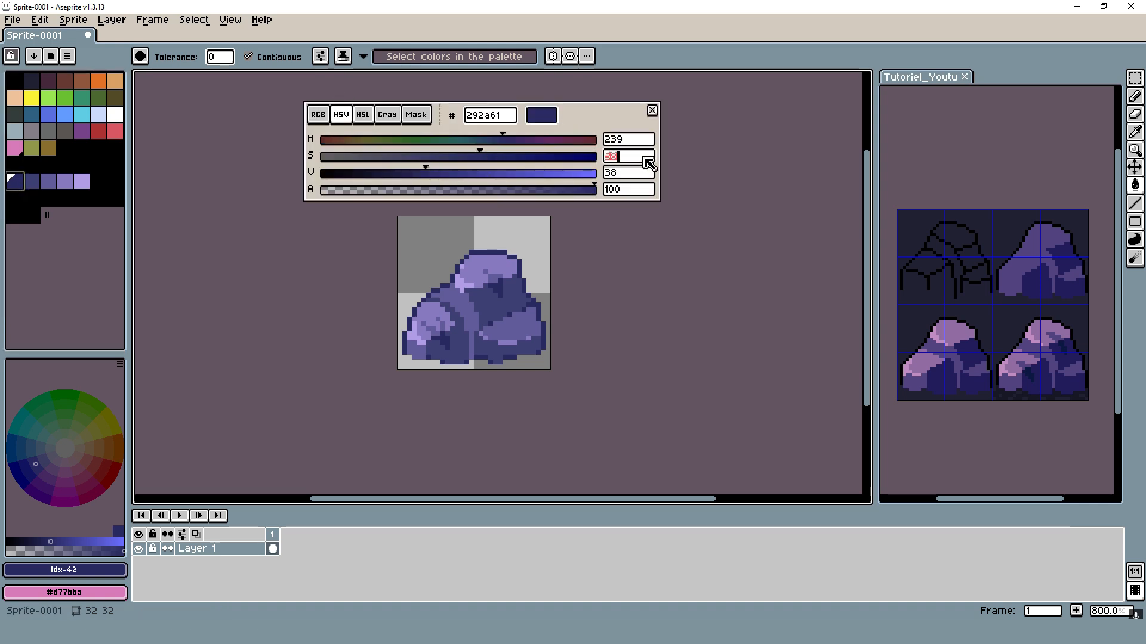
type("6")
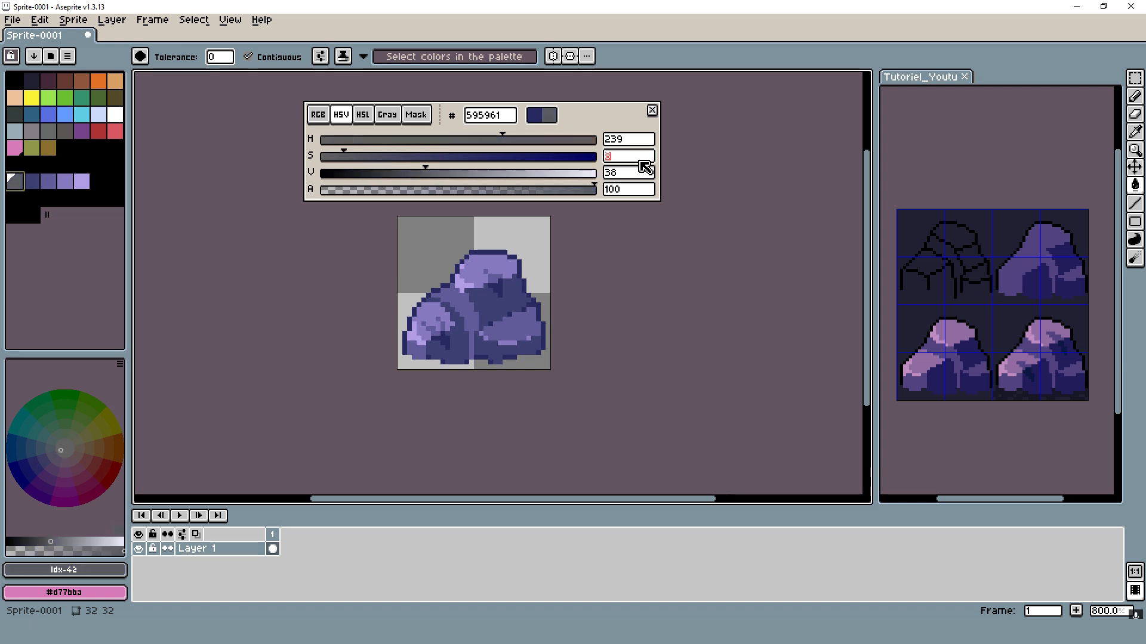
type("68")
Step: Set the saturation of the dark palette colour #3f3f74 to 56 and of the medium violet #615b9a to 51
left_click(34, 182)
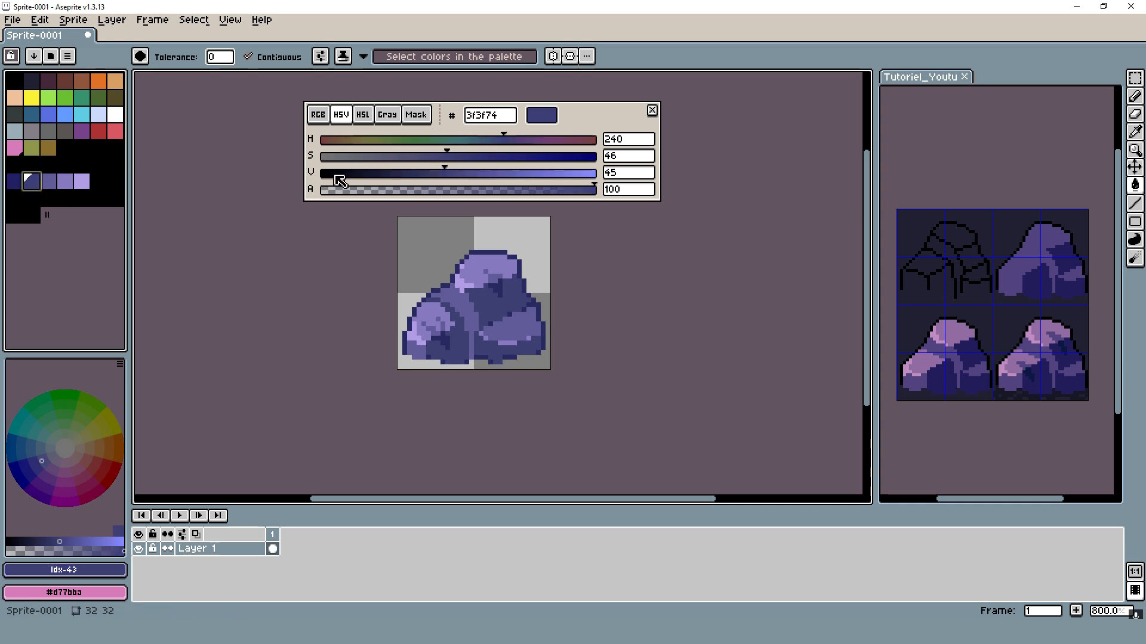
left_click(628, 159)
type("56")
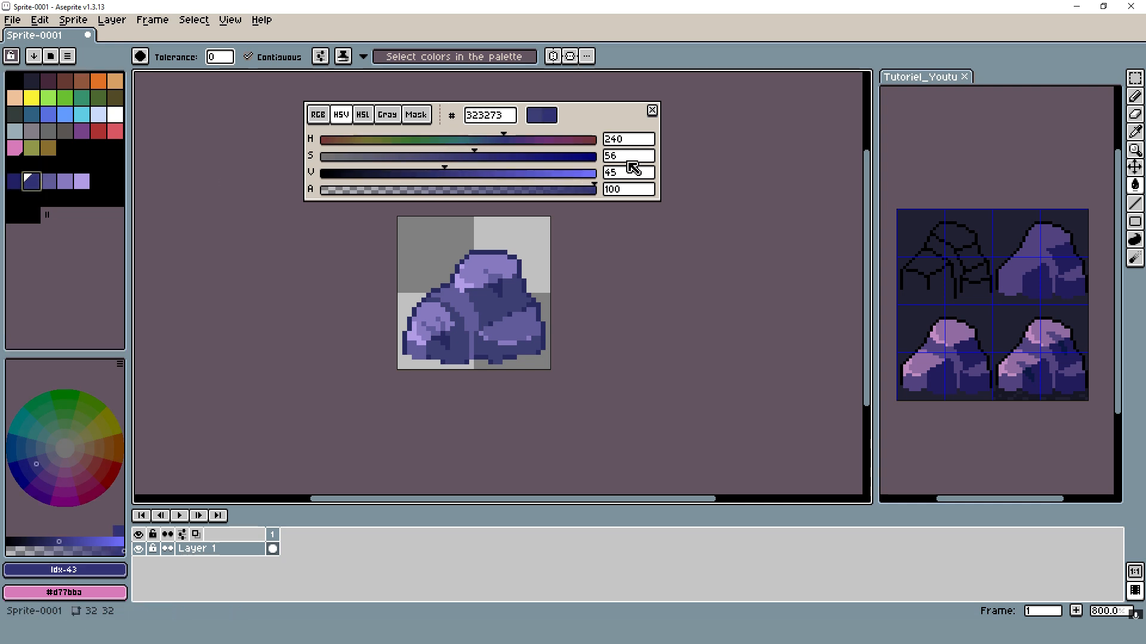
left_click(47, 181)
left_click(634, 160)
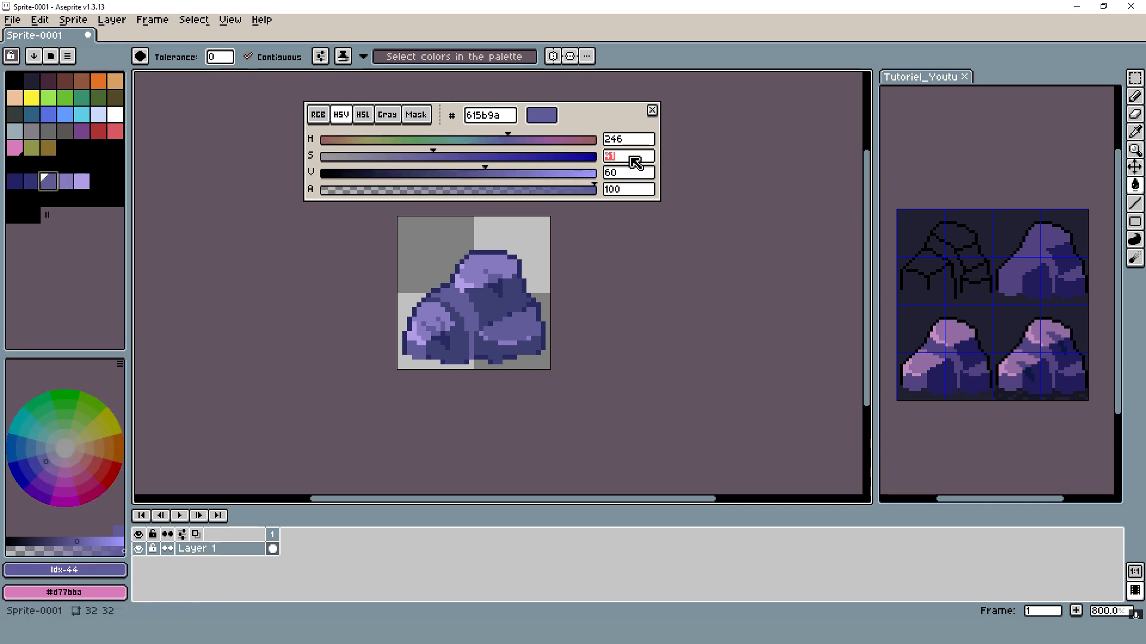
type("51")
Step: Set the saturation of the ramp's light violet palette colour to 46 and of its lightest violet to 42
left_click(69, 184)
left_click(623, 159)
type("46")
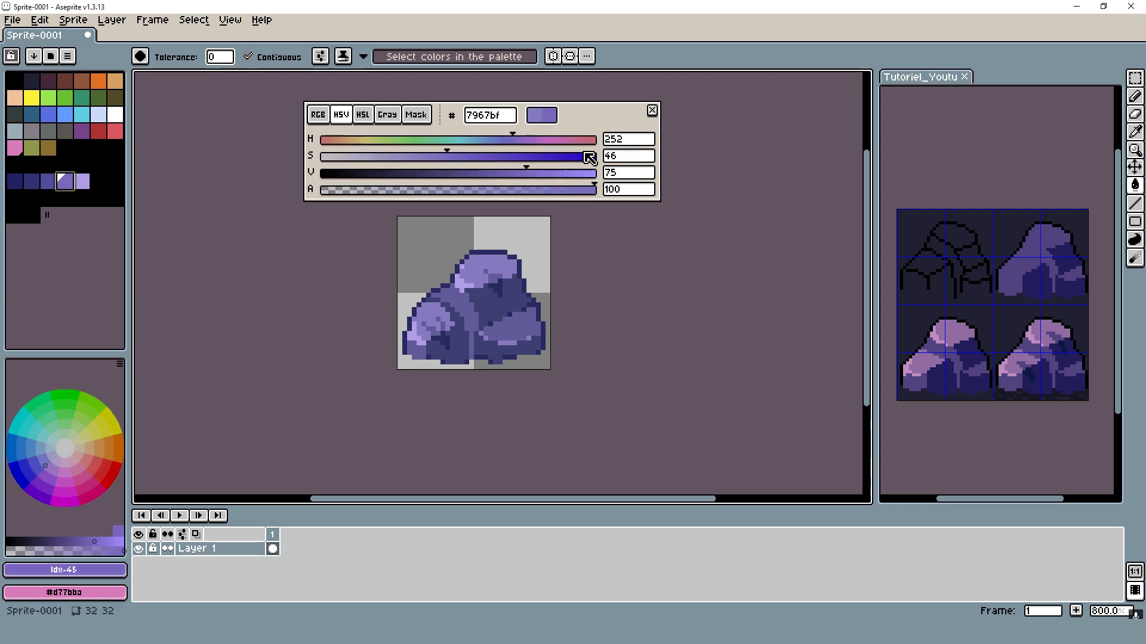
left_click(81, 181)
left_click(634, 160)
type("42")
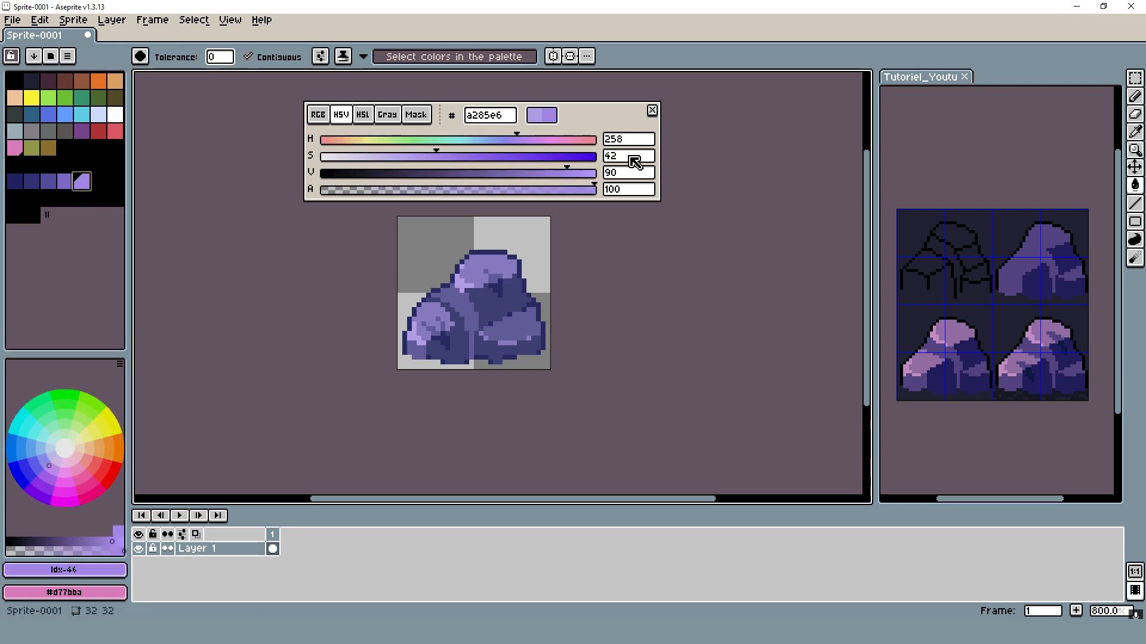
left_click(652, 110)
Step: Select the rock's light violet pixels by colour and refill them with #7967bf, and likewise its highlight pixels with #a285e6
scroll(517, 268, "up", 2)
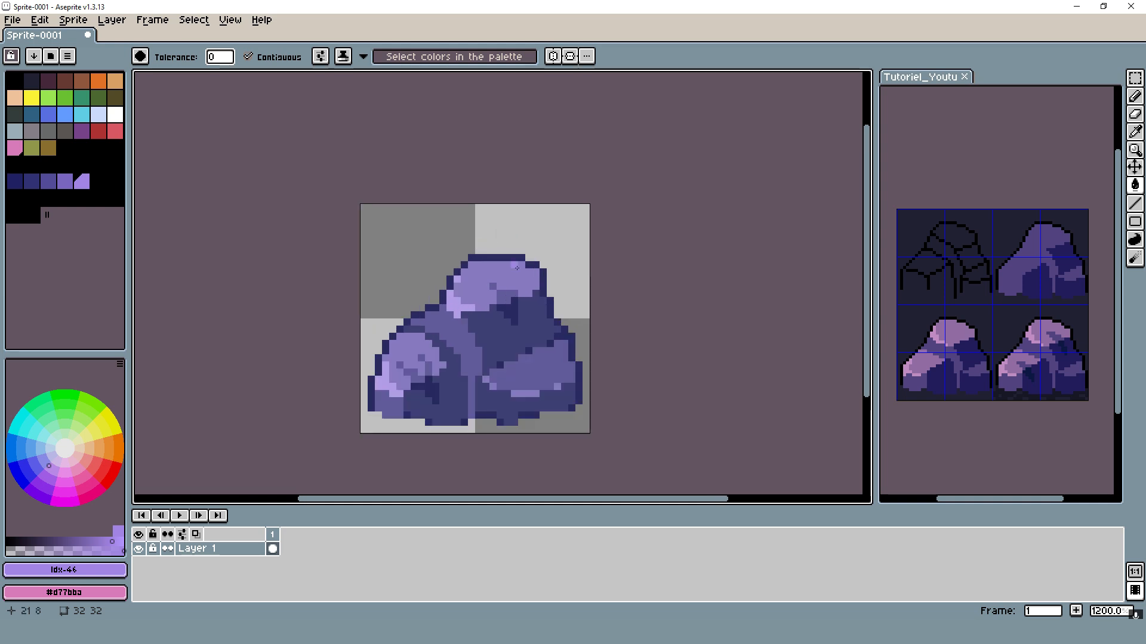
key("w")
left_click(516, 268)
left_click(65, 180)
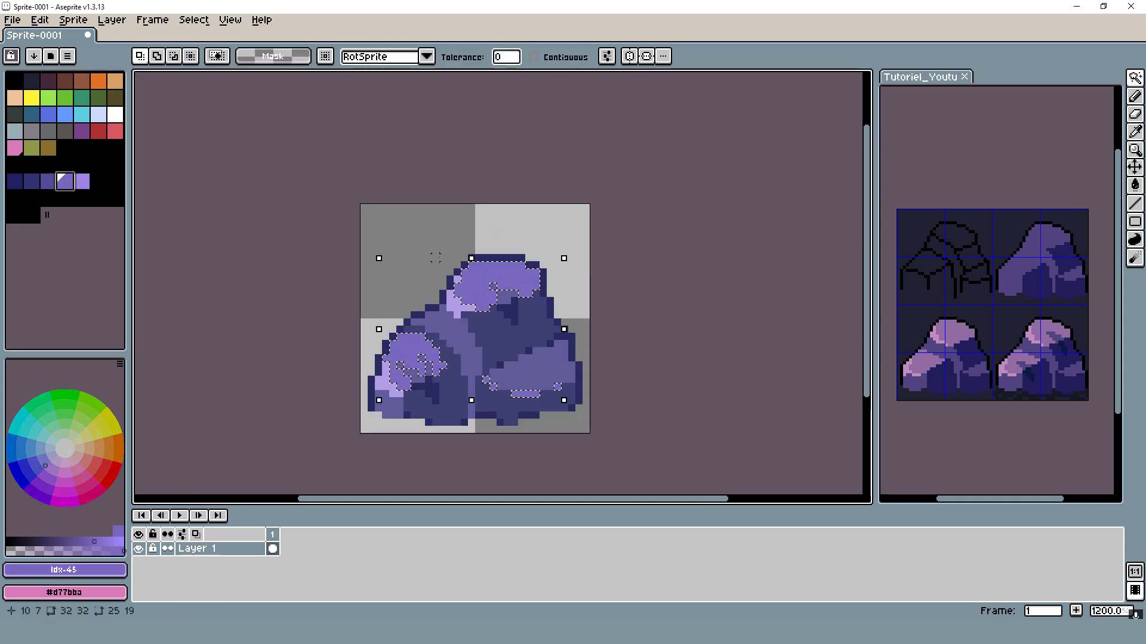
left_click(463, 299)
left_click(82, 181)
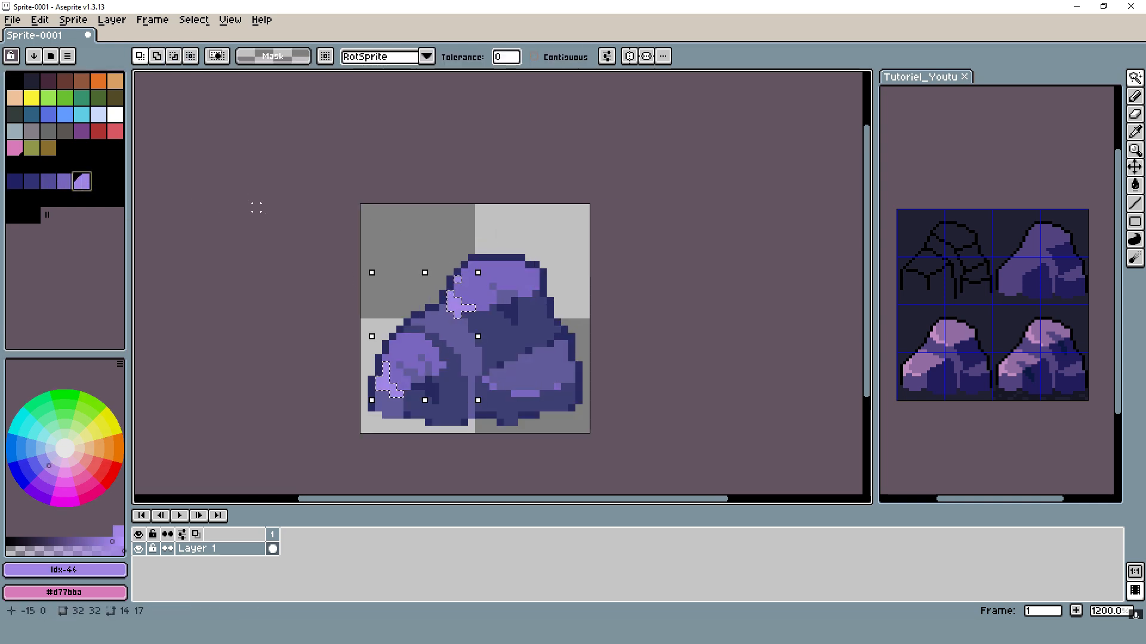
Step: Recolour the outline and darkest pixels, the medium violet areas and the dark shadow areas with their more saturated palette colours, and clear the selection
left_click(501, 257)
left_click(15, 181)
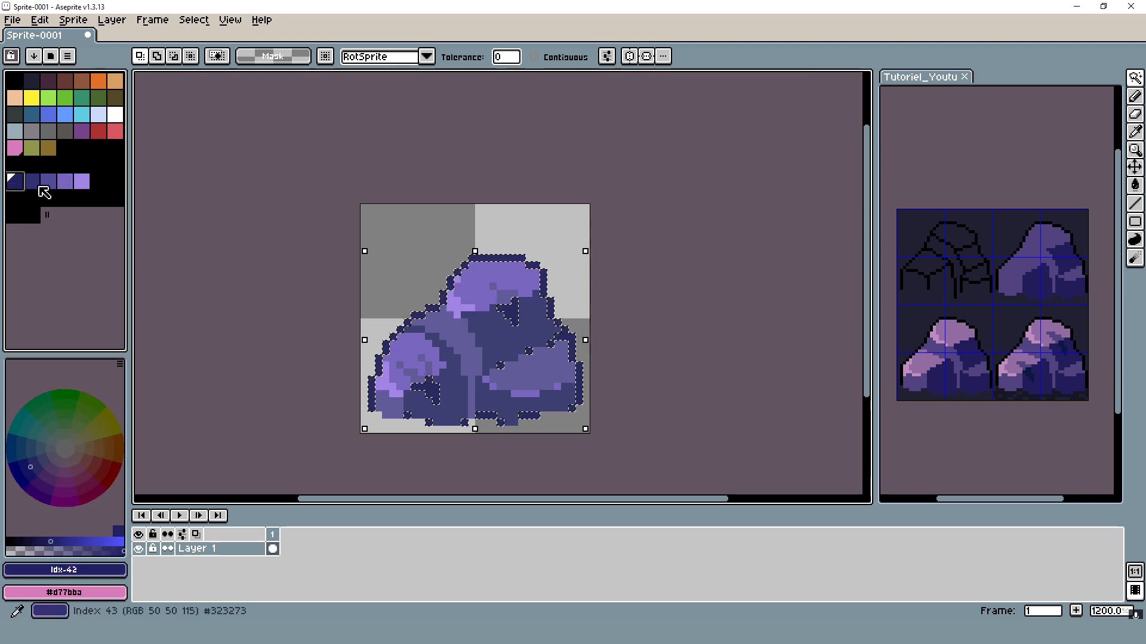
left_click(447, 327)
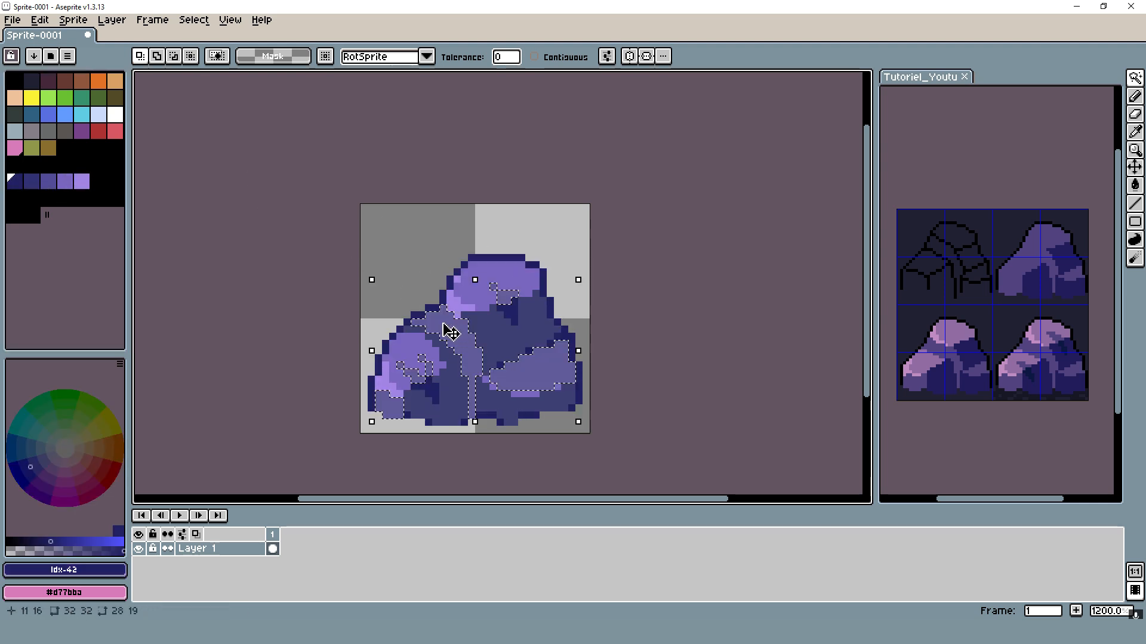
left_click(35, 181)
key("ctrl+d")
scroll(596, 255, "down", 4)
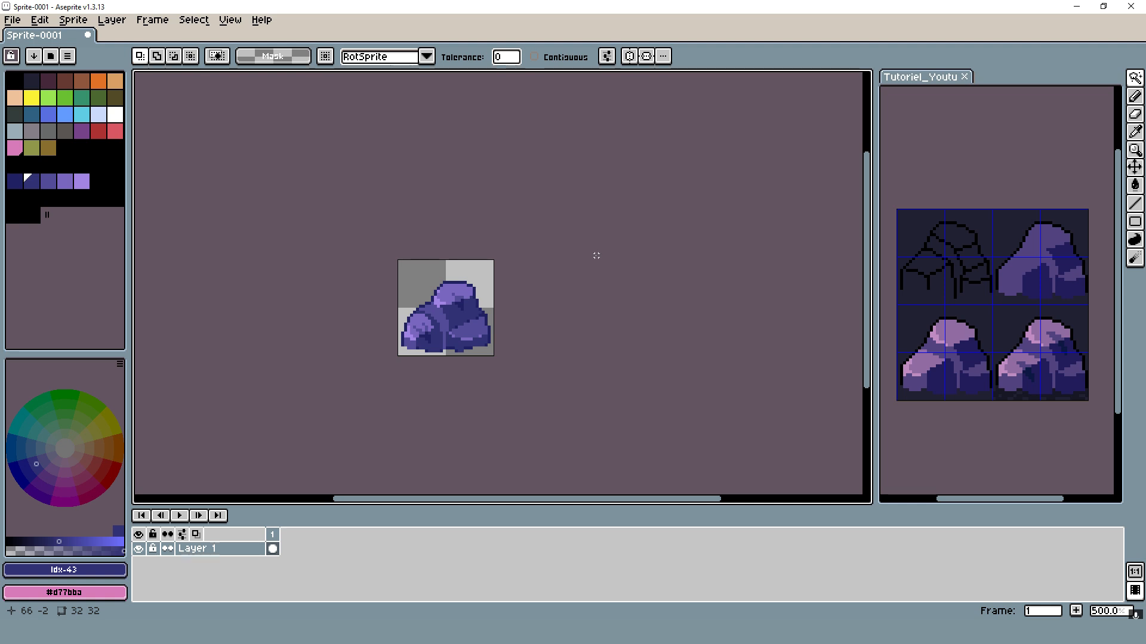